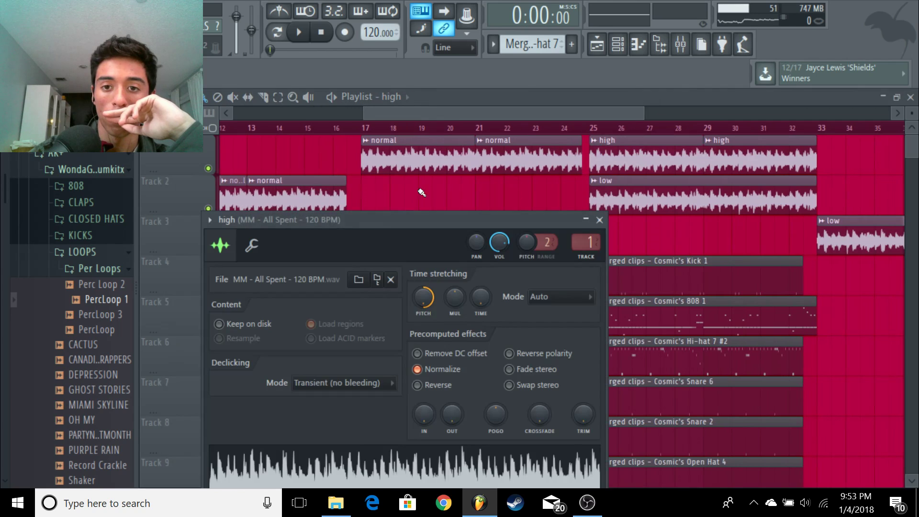
# Step: Inspect the sample settings of the high and low melody clips that start at bar 25 in the playlist
pyautogui.moveTo(384, 225); pyautogui.dragTo(396, 189)
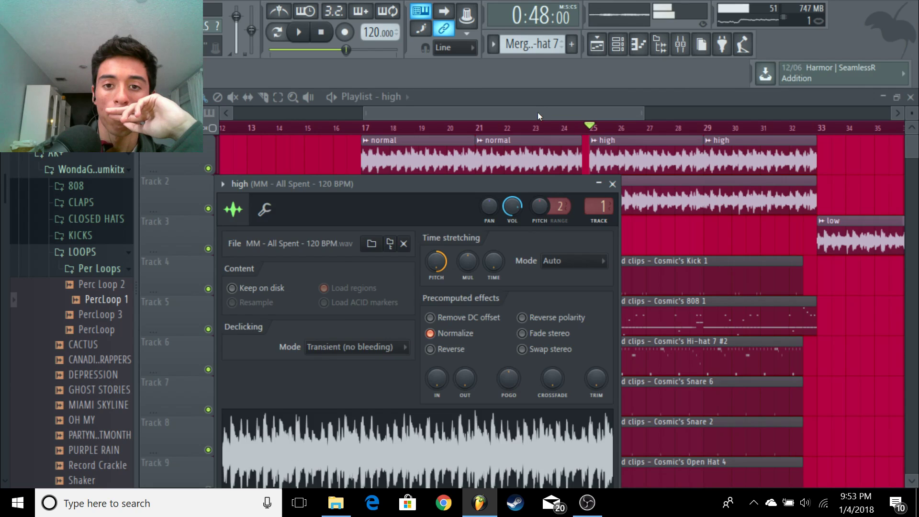
pyautogui.moveTo(539, 112); pyautogui.dragTo(567, 108)
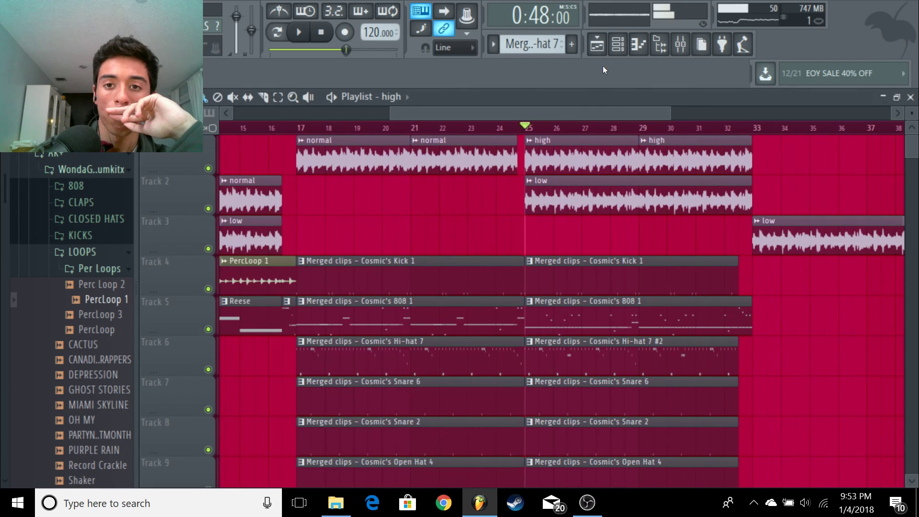
pyautogui.click(617, 44)
pyautogui.click(478, 160)
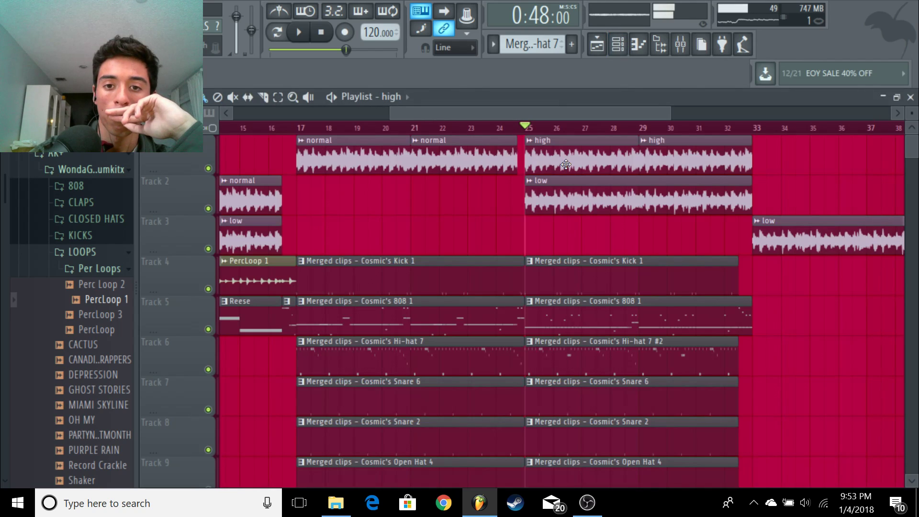
pyautogui.doubleClick(565, 164)
pyautogui.moveTo(608, 113); pyautogui.dragTo(631, 113)
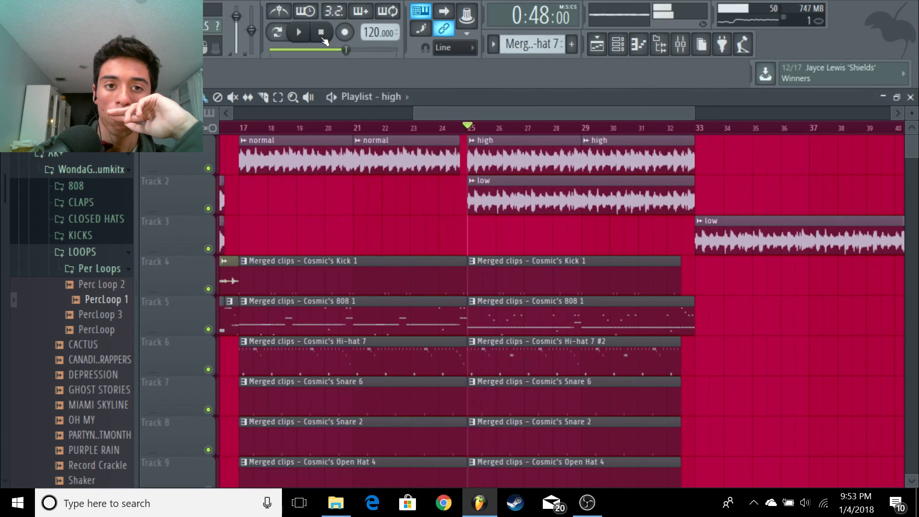
pyautogui.doubleClick(511, 198)
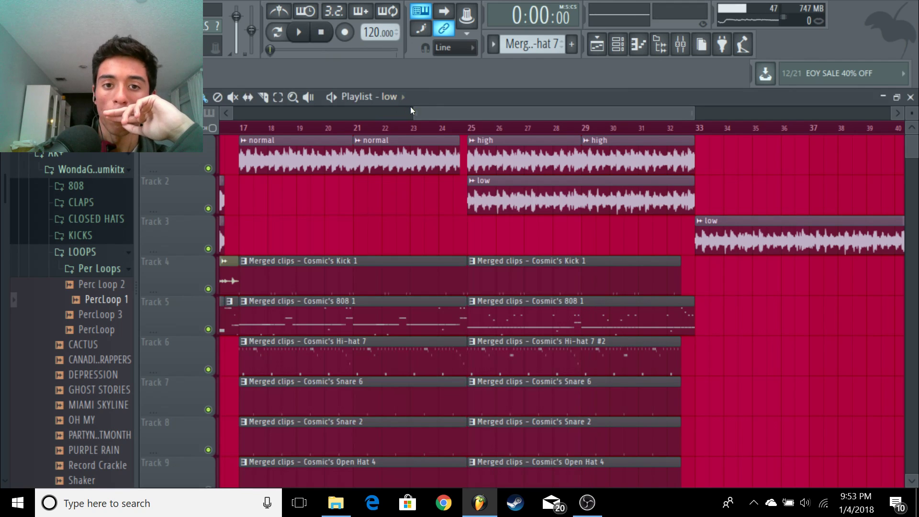
# Step: Move the playback position to bar 17 and inspect the low channel's sample settings in the channel rack
pyautogui.moveTo(415, 113); pyautogui.dragTo(311, 114)
pyautogui.click(419, 128)
pyautogui.click(680, 46)
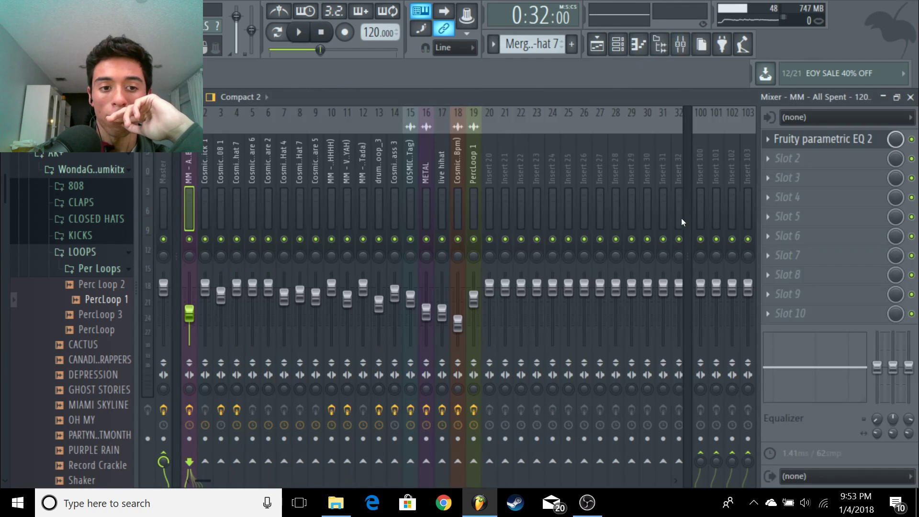
pyautogui.click(617, 44)
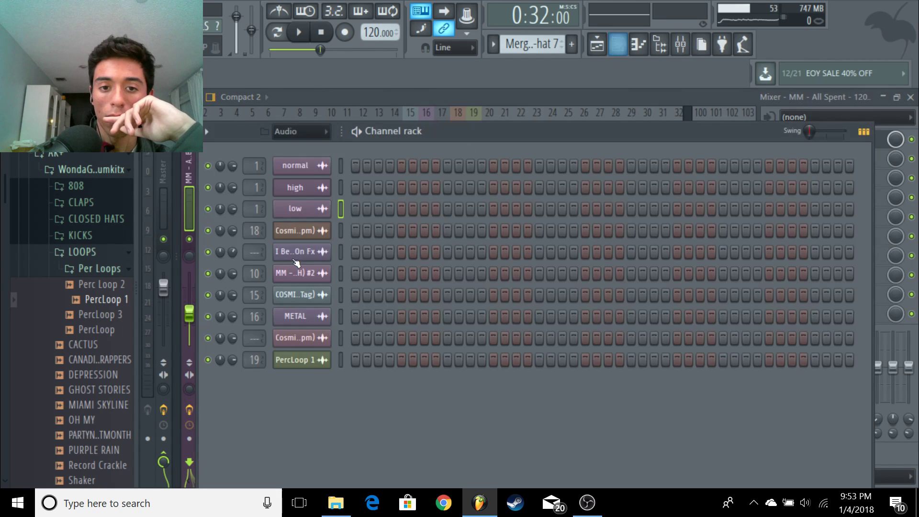
pyautogui.click(302, 208)
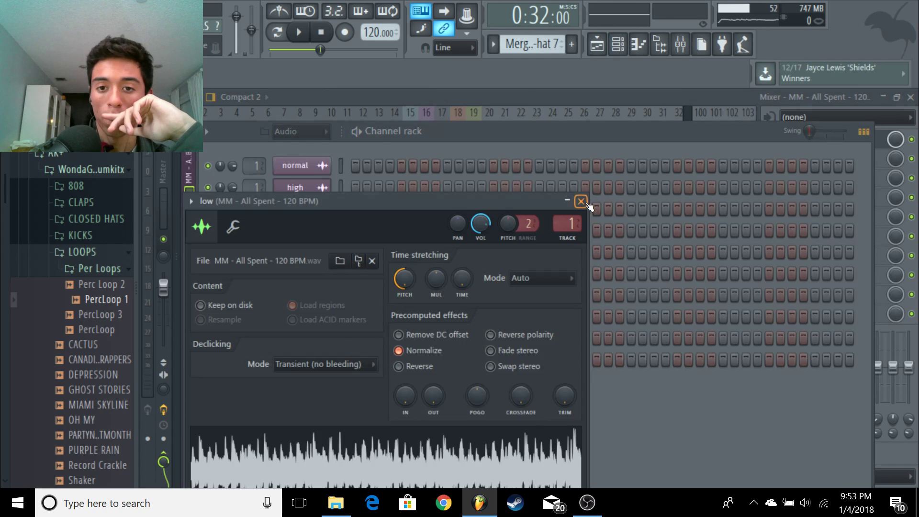
pyautogui.click(581, 201)
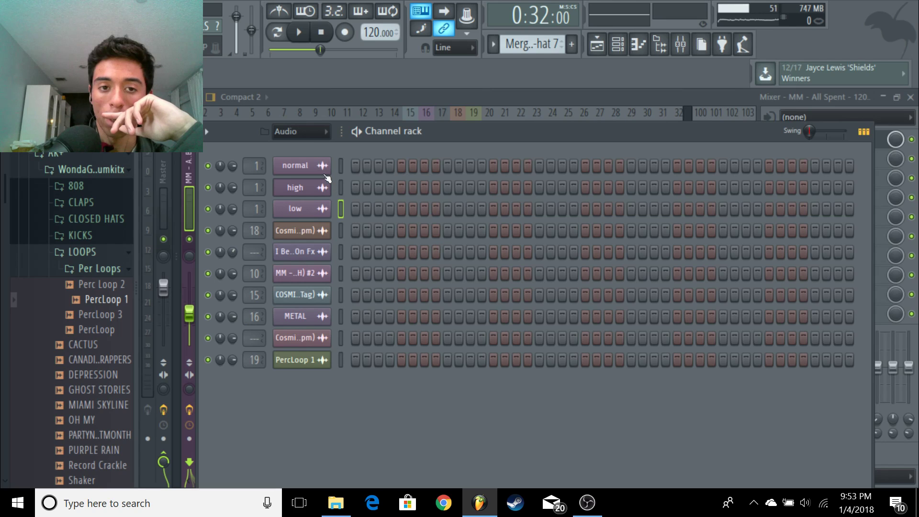
# Step: Show all channel groups in the channel rack and examine the melody mixer track's Fruity parametric EQ 2 curve
pyautogui.click(314, 137)
pyautogui.click(314, 149)
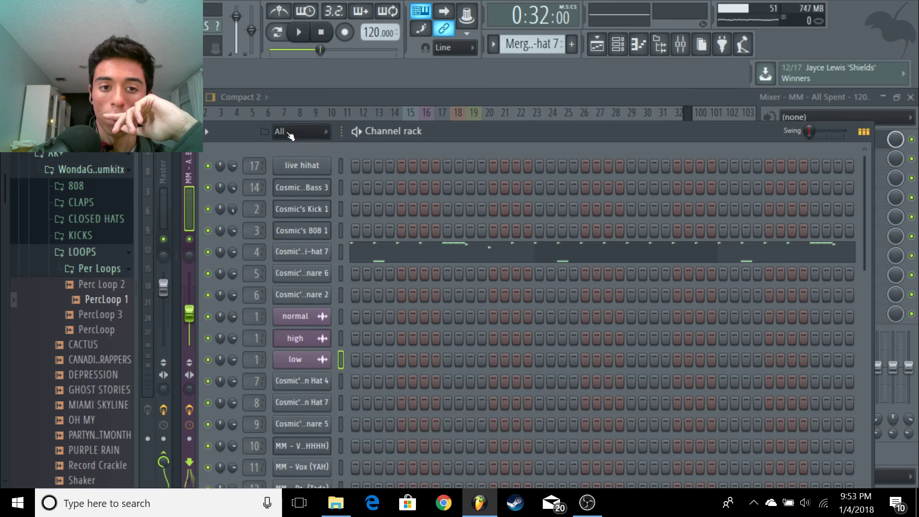
pyautogui.click(323, 99)
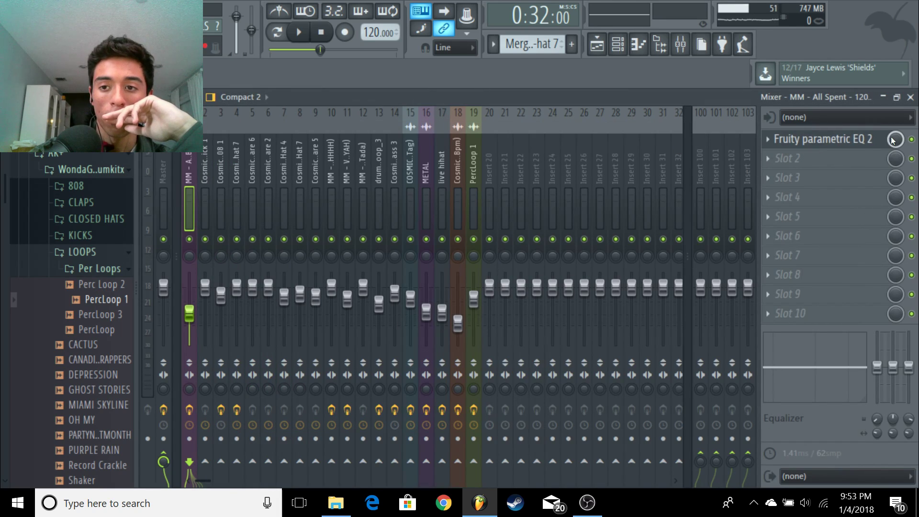
pyautogui.click(810, 139)
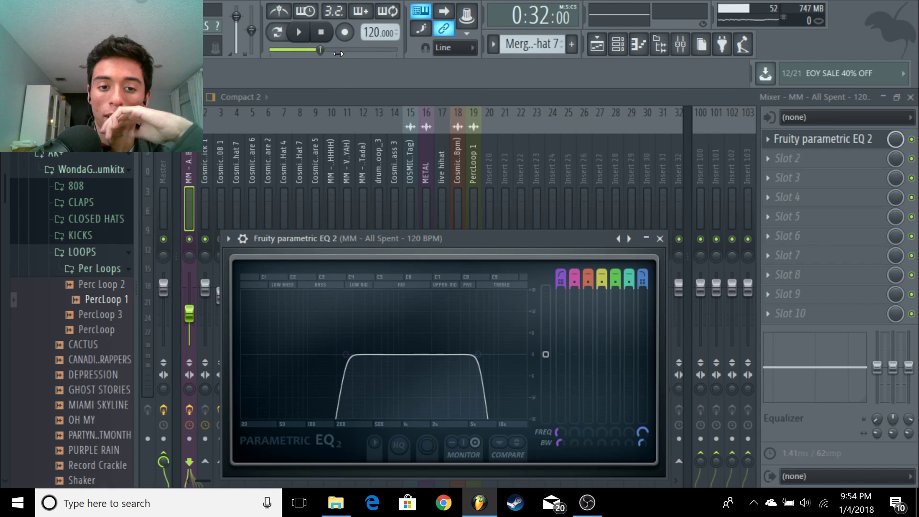
pyautogui.click(910, 98)
# Step: Move the playback position to bar 9 and examine the Reese pattern's long bass notes in the piano roll
pyautogui.moveTo(529, 112); pyautogui.dragTo(478, 114)
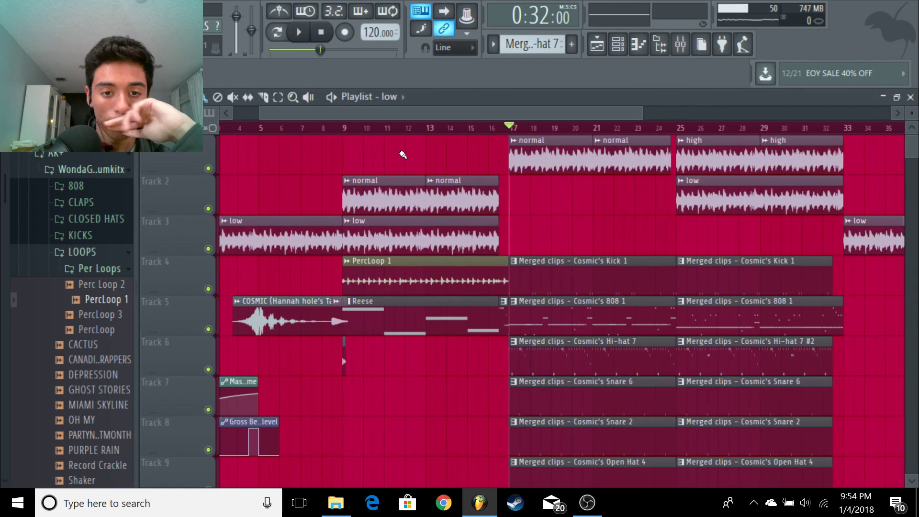
pyautogui.click(345, 129)
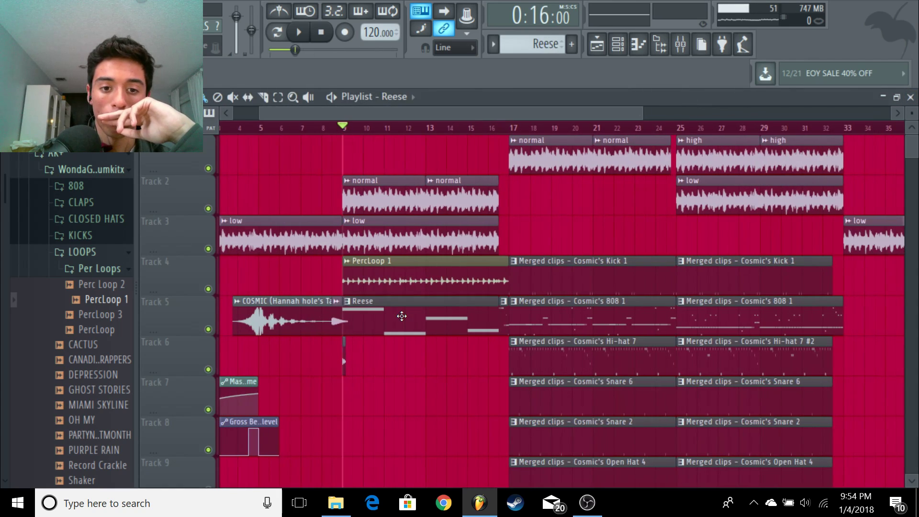
pyautogui.doubleClick(401, 316)
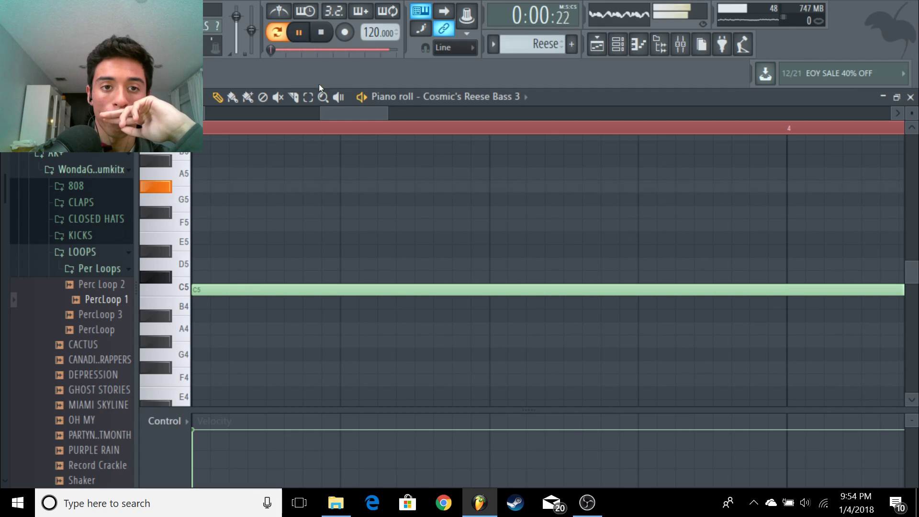
pyautogui.moveTo(322, 114); pyautogui.dragTo(206, 114)
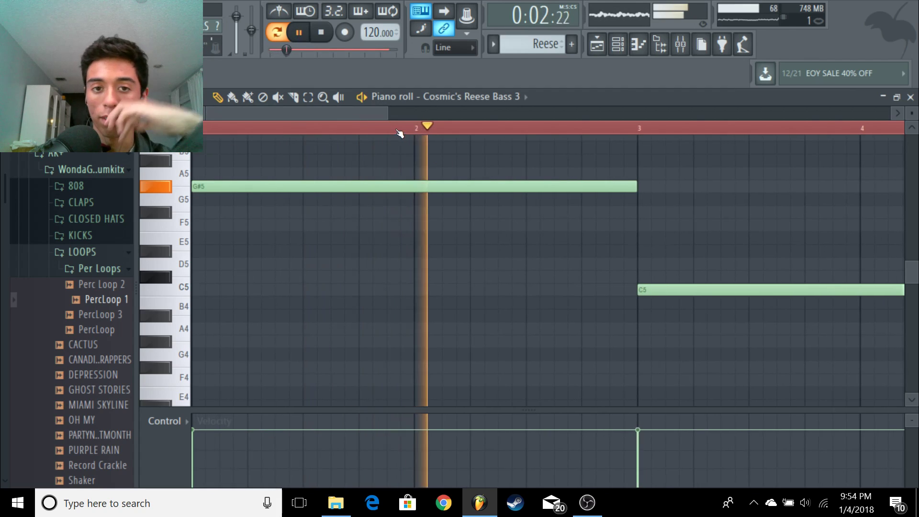
pyautogui.moveTo(390, 114); pyautogui.dragTo(497, 114)
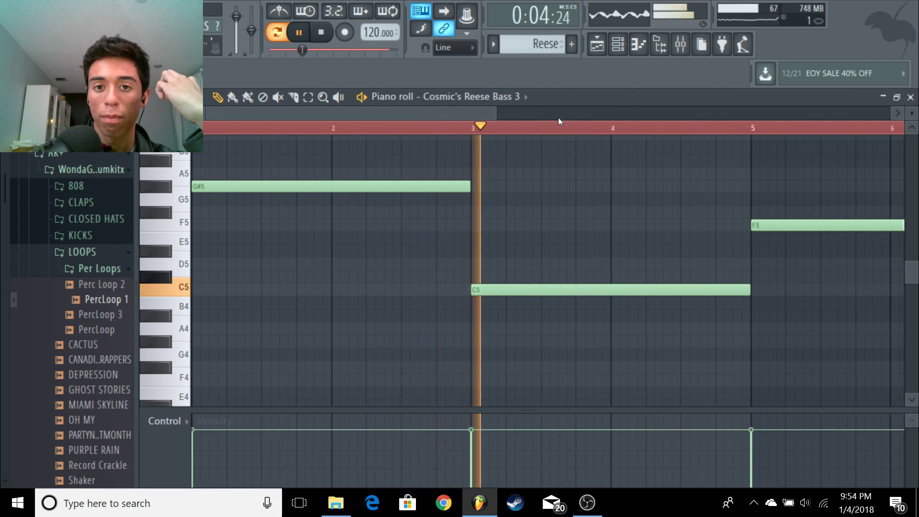
# Step: Open the sample settings of the Cosmic's Reese Bass 3 channel beside the channel list
pyautogui.click(618, 44)
pyautogui.click(303, 186)
pyautogui.moveTo(329, 200); pyautogui.dragTo(466, 247)
# Step: Collapse the WondaGurl drum kit folder and browse Cosmic's Sounds and the Hi-hat's folder of Cosmic's Drum Kit Vol. 1
pyautogui.click(87, 169)
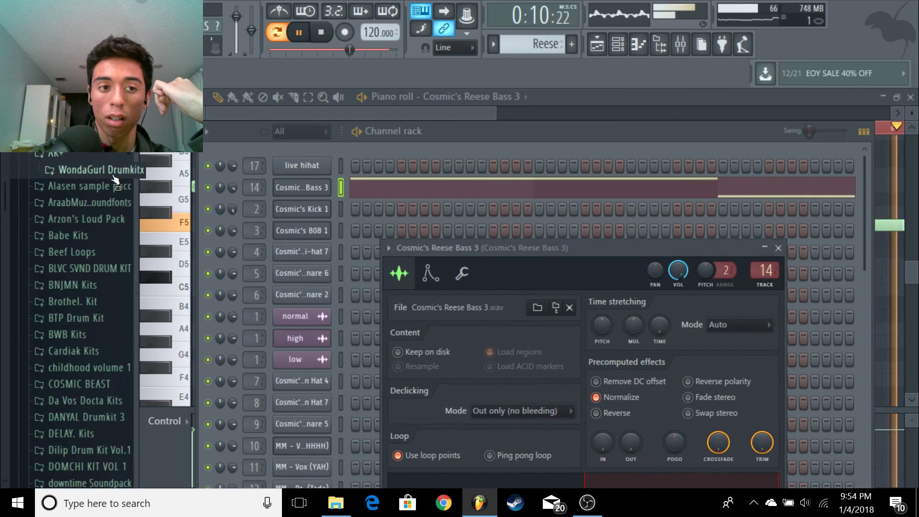
pyautogui.scroll(5, 86, 287)
pyautogui.click(97, 347)
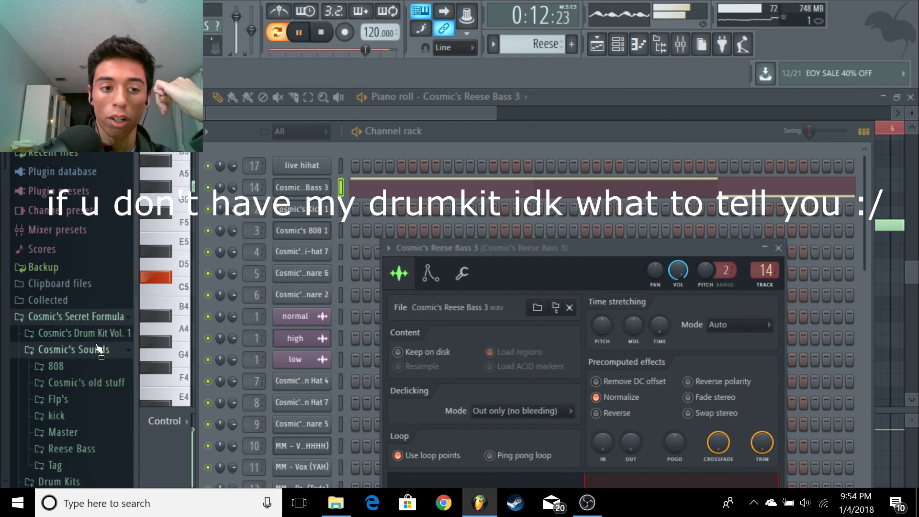
pyautogui.scroll(-4, 96, 239)
pyautogui.click(106, 156)
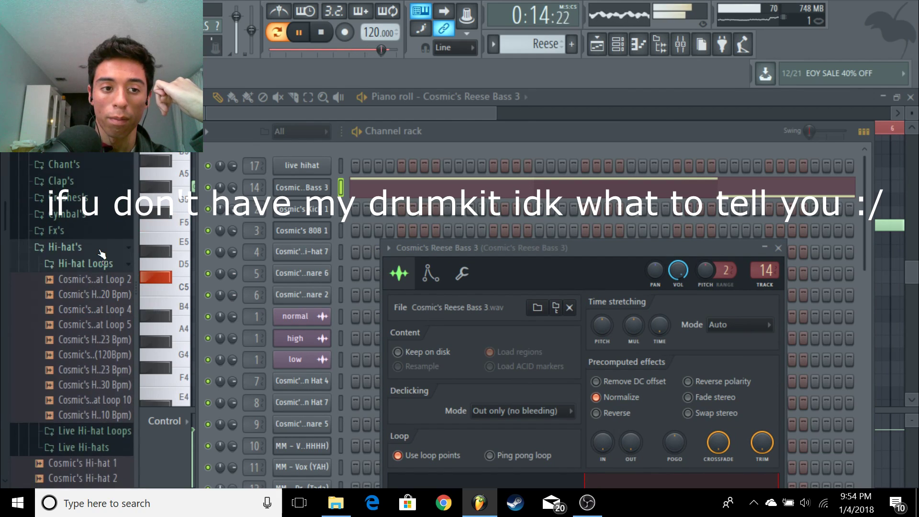
pyautogui.click(65, 245)
pyautogui.scroll(5, 93, 346)
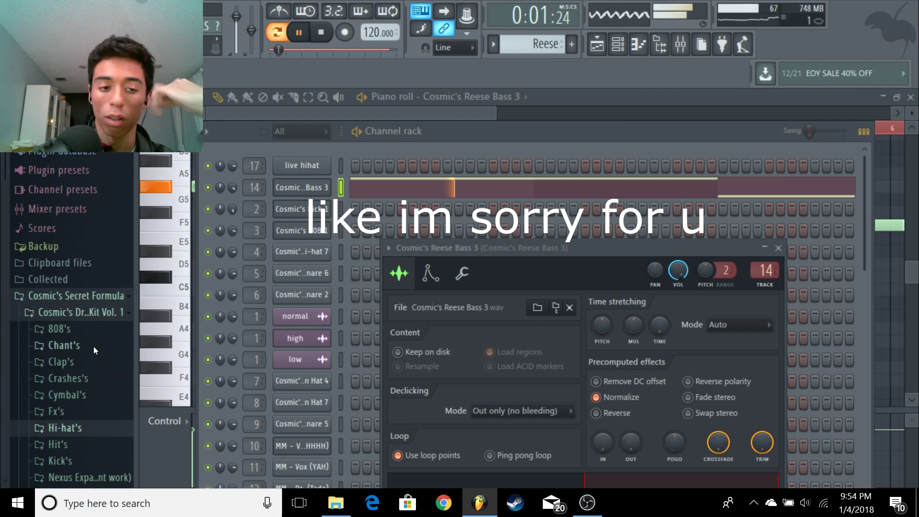
# Step: Browse the remaining sample folders of Cosmic's Drum Kit Vol. 1, including the snares, and stop playback
pyautogui.scroll(-5, 89, 311)
pyautogui.scroll(5, 91, 229)
pyautogui.scroll(-5, 95, 191)
pyautogui.click(98, 165)
pyautogui.click(98, 132)
pyautogui.click(97, 213)
pyautogui.click(102, 133)
pyautogui.click(98, 296)
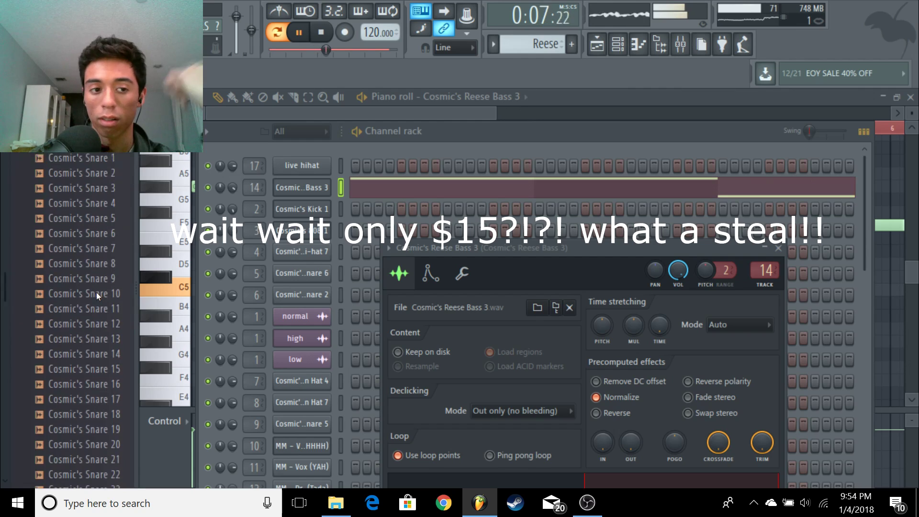
pyautogui.scroll(-8, 72, 287)
pyautogui.press('space')
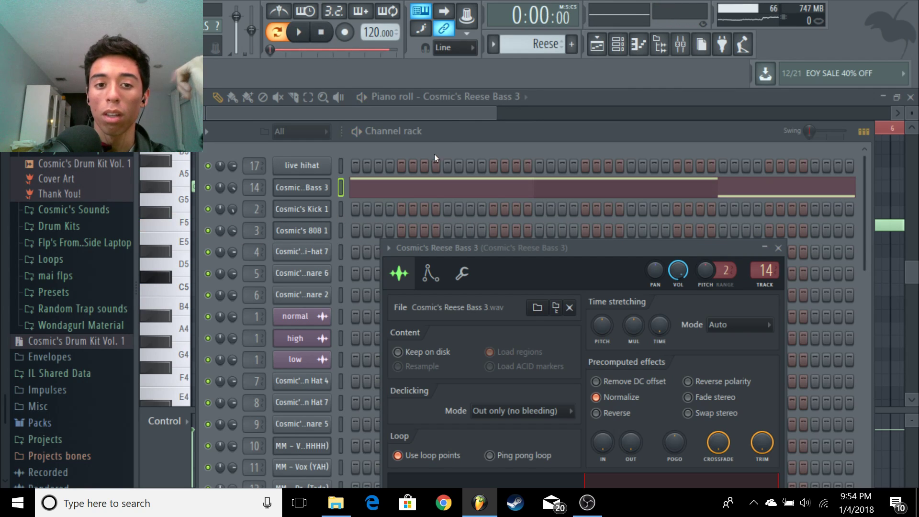
# Step: Close the Reese Bass 3 sample settings and its piano roll
pyautogui.click(442, 147)
pyautogui.click(313, 187)
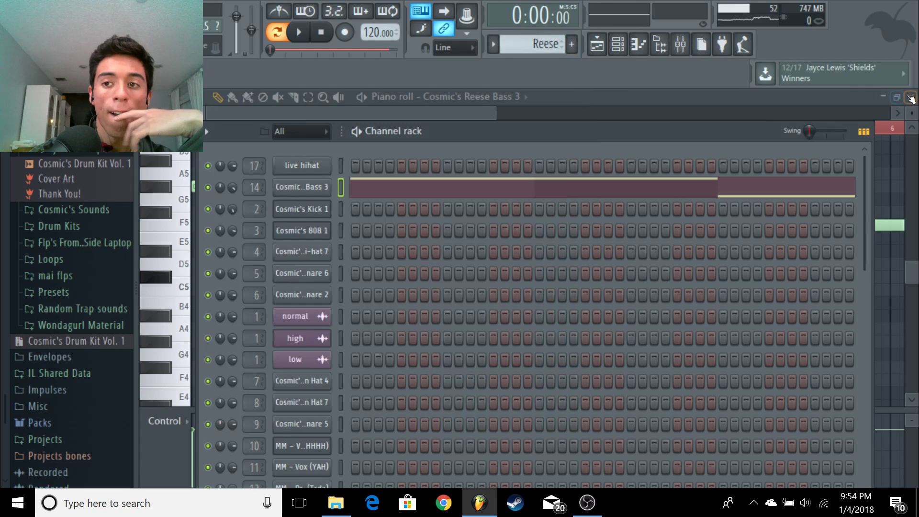
pyautogui.click(911, 97)
# Step: Open the 808 roll clip just before bar 17 in the piano roll and play back its notes
pyautogui.moveTo(449, 116); pyautogui.dragTo(472, 116)
pyautogui.click(453, 128)
pyautogui.moveTo(675, 114); pyautogui.dragTo(514, 114)
pyautogui.doubleClick(540, 314)
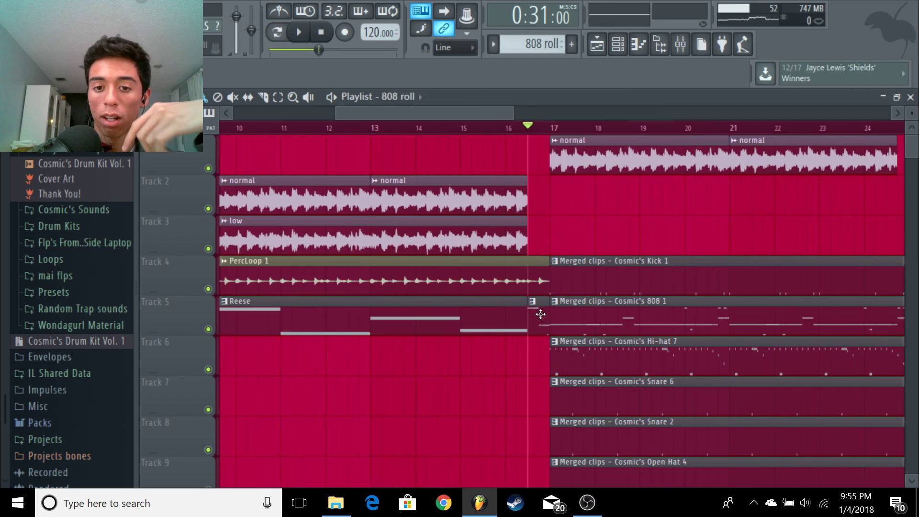
pyautogui.click(284, 33)
pyautogui.click(294, 36)
pyautogui.scroll(5, 369, 226)
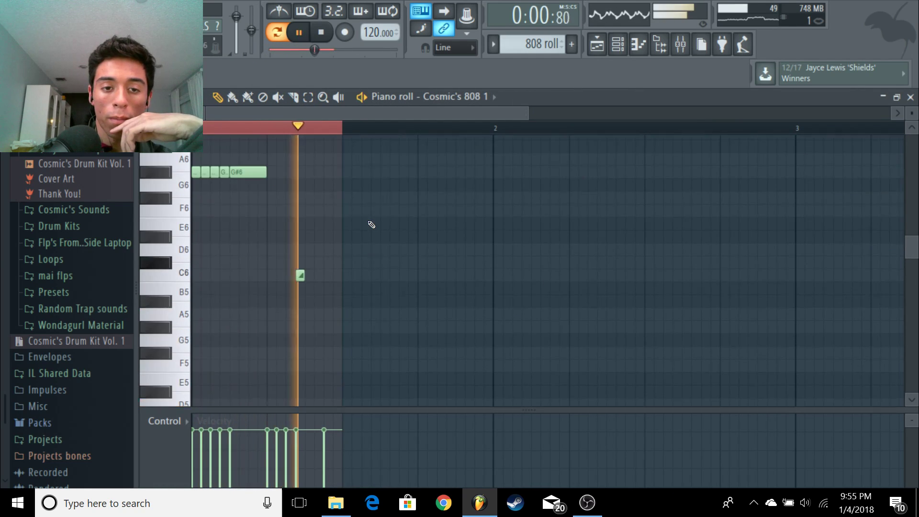
pyautogui.scroll(-1, 355, 199)
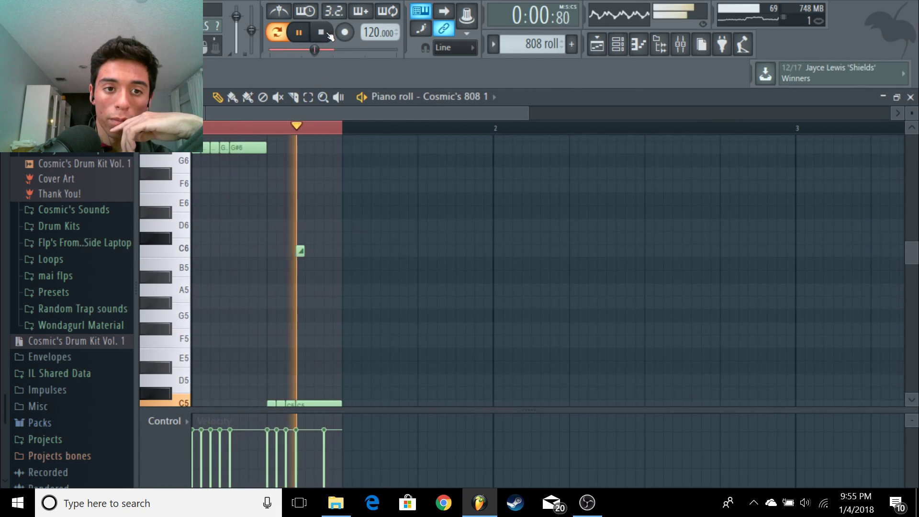
pyautogui.press('space')
# Step: Chop a newly drawn test note at E6 into four short notes and delete them
pyautogui.moveTo(527, 113); pyautogui.dragTo(484, 114)
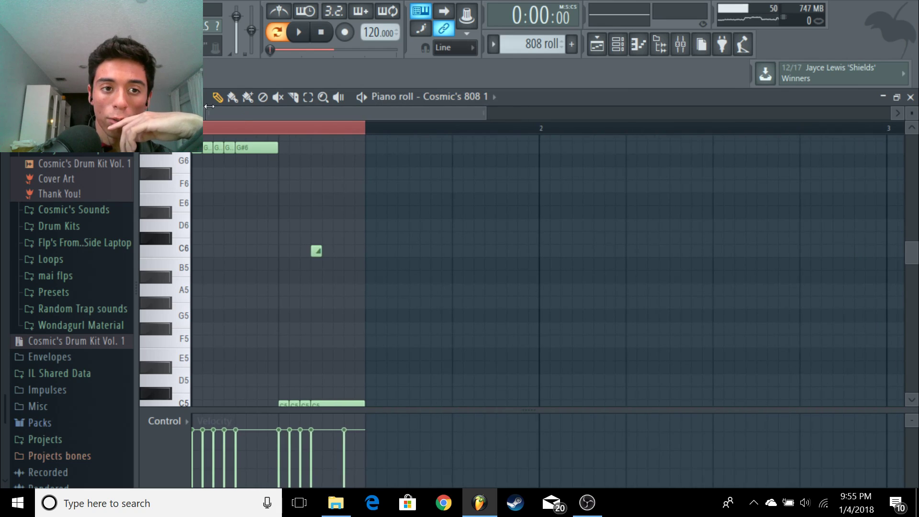
pyautogui.click(177, 98)
pyautogui.click(202, 220)
pyautogui.click(218, 199)
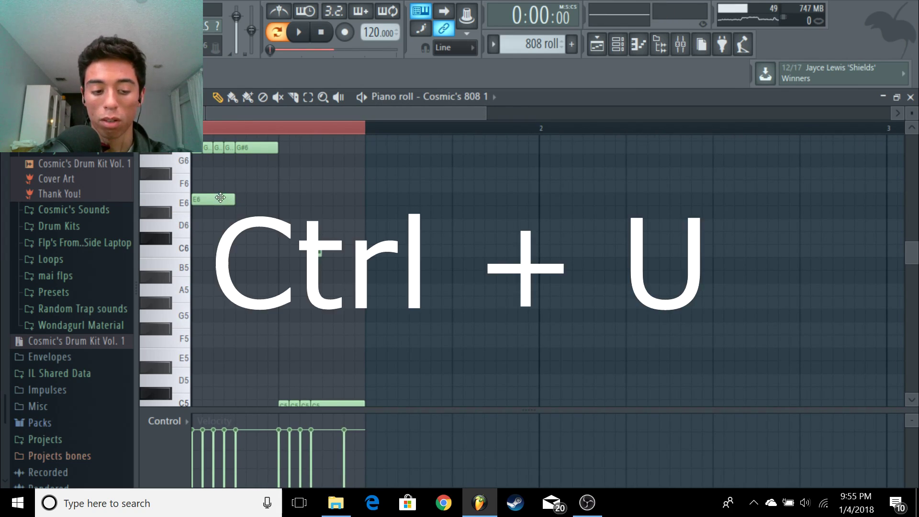
pyautogui.keyDown('ctrl'); pyautogui.moveTo(219, 199); pyautogui.dragTo(209, 211); pyautogui.keyUp('ctrl')
pyautogui.hotkey('ctrl', 'u')
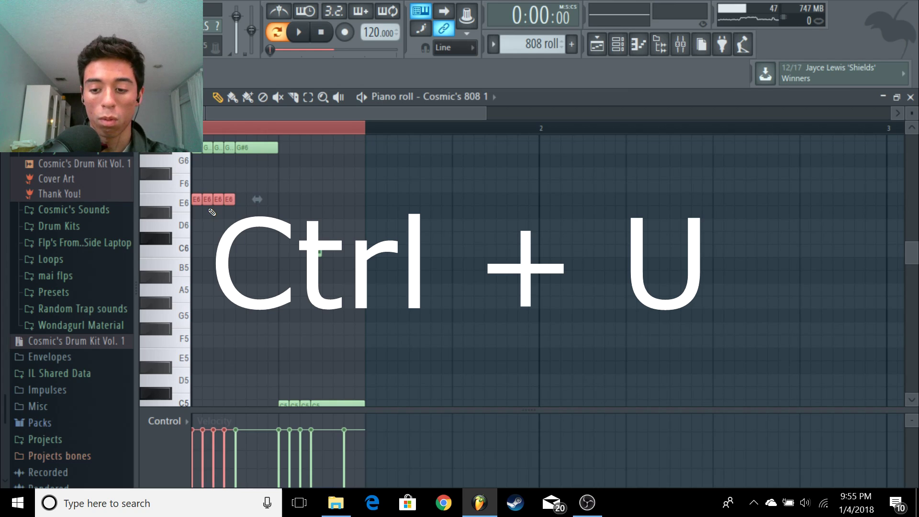
pyautogui.press('Delete')
# Step: Replace the small C6 note above the last C5 note with a new one and make it a slide note
pyautogui.scroll(-2, 282, 200)
pyautogui.scroll(1, 326, 230)
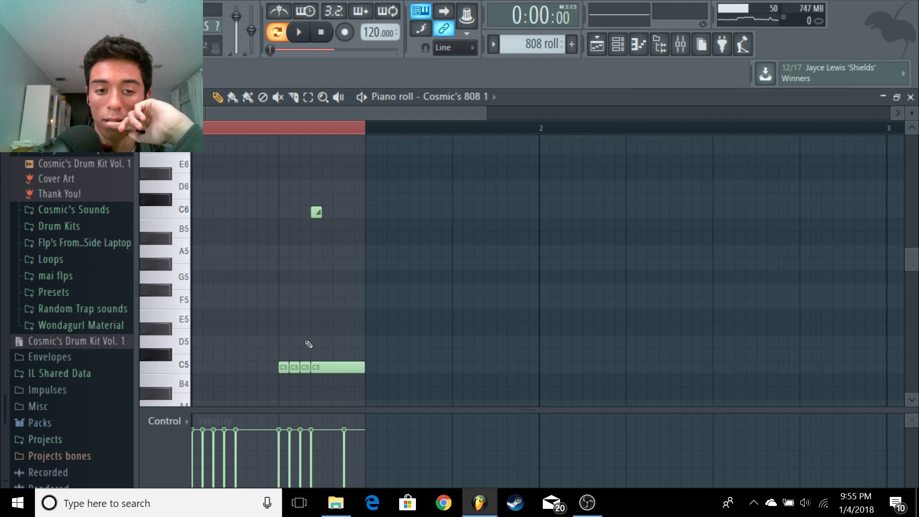
pyautogui.scroll(-3, 315, 354)
pyautogui.scroll(3, 318, 263)
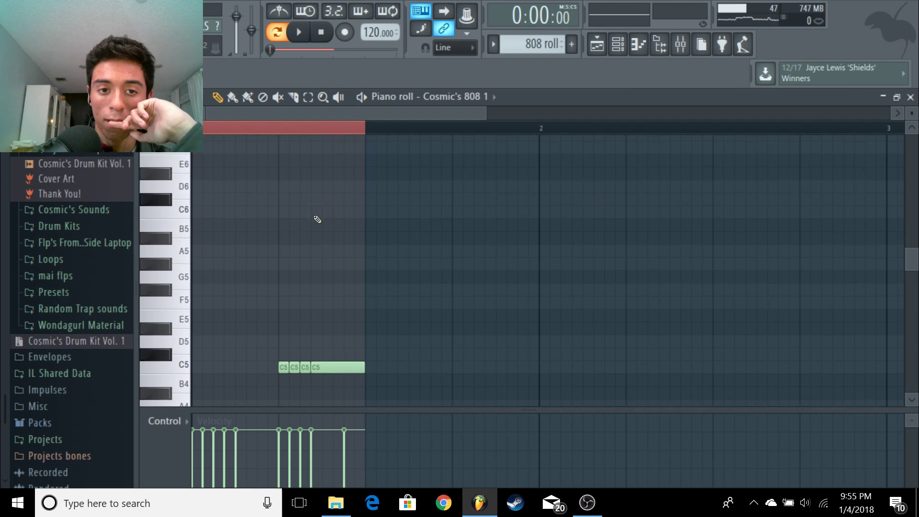
pyautogui.click(315, 215)
pyautogui.doubleClick(317, 213)
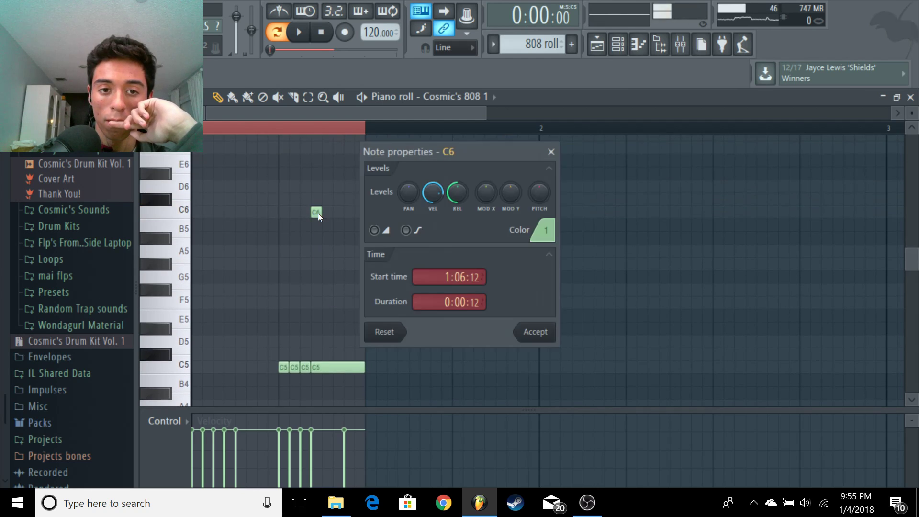
pyautogui.click(374, 230)
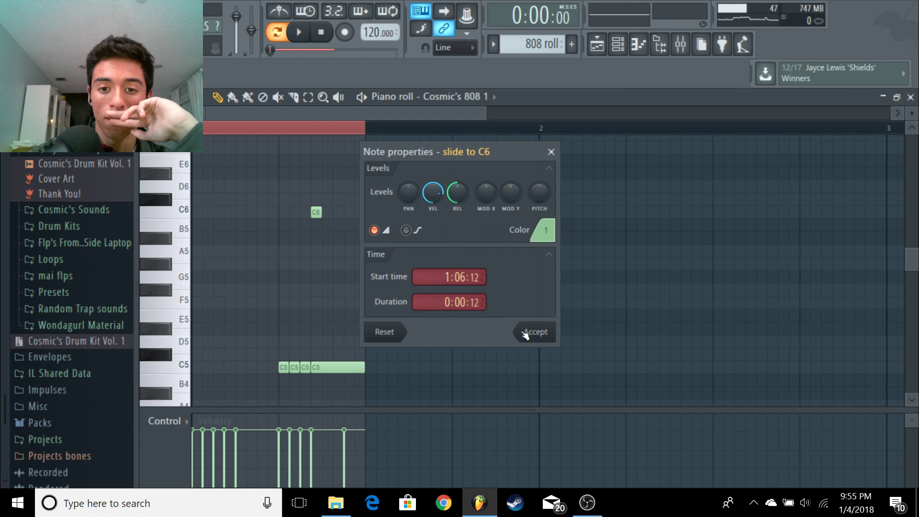
pyautogui.click(525, 334)
# Step: Show the 808 roll notes' panning values in the piano roll's control lane
pyautogui.scroll(2, 344, 264)
pyautogui.scroll(-2, 349, 256)
pyautogui.click(165, 421)
pyautogui.click(178, 397)
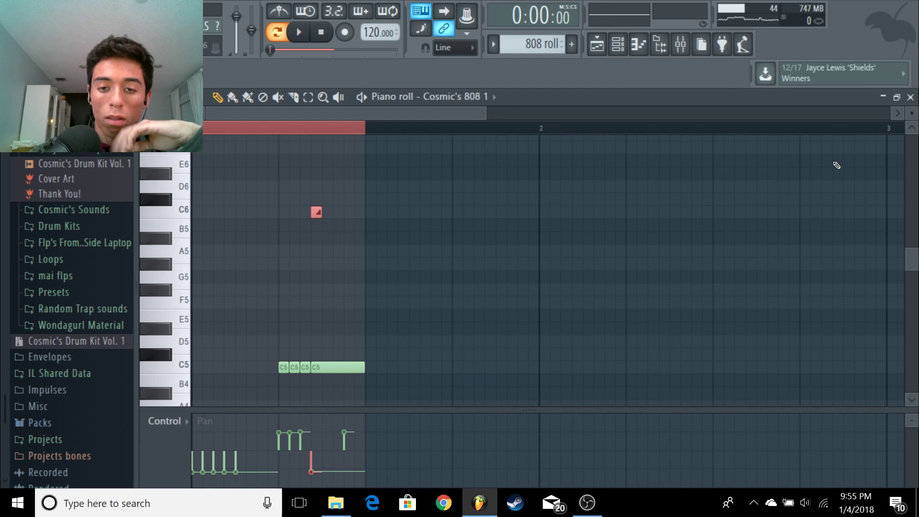
# Step: Set the playlist position to bar 17 and open the first merged Cosmic's Kick 1 clip for playback
pyautogui.click(911, 98)
pyautogui.moveTo(457, 113); pyautogui.dragTo(477, 114)
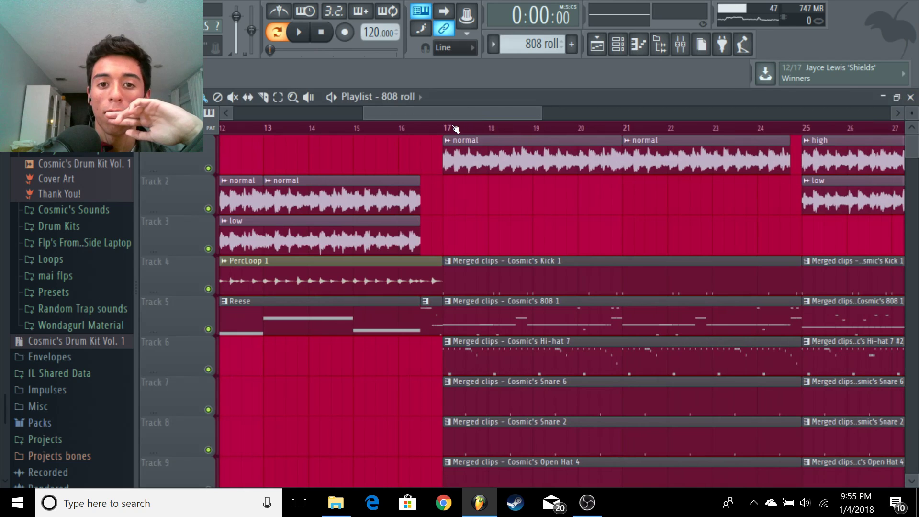
pyautogui.click(452, 127)
pyautogui.moveTo(539, 115); pyautogui.dragTo(618, 115)
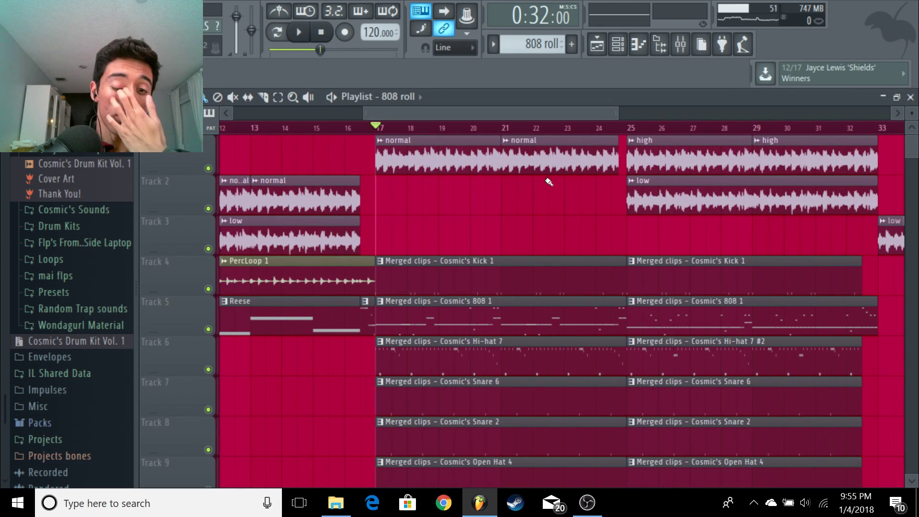
pyautogui.doubleClick(494, 258)
pyautogui.press('space')
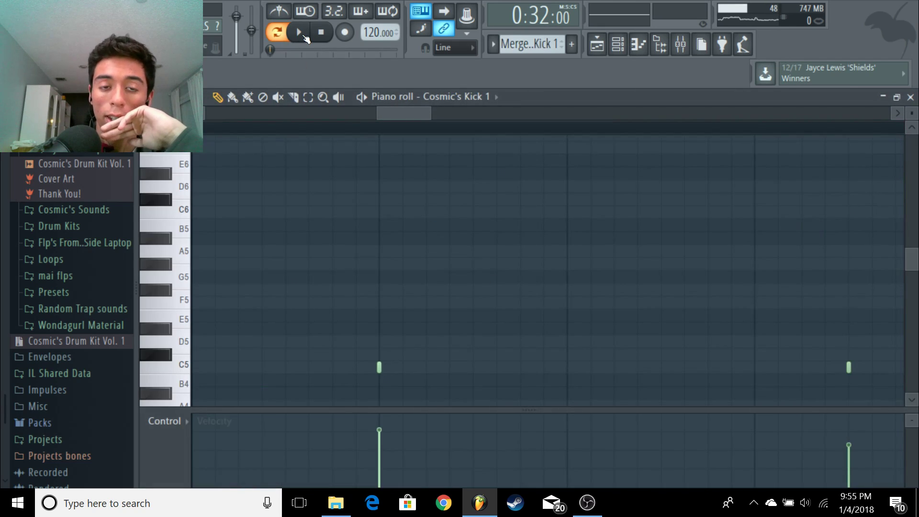
pyautogui.moveTo(378, 114); pyautogui.dragTo(207, 113)
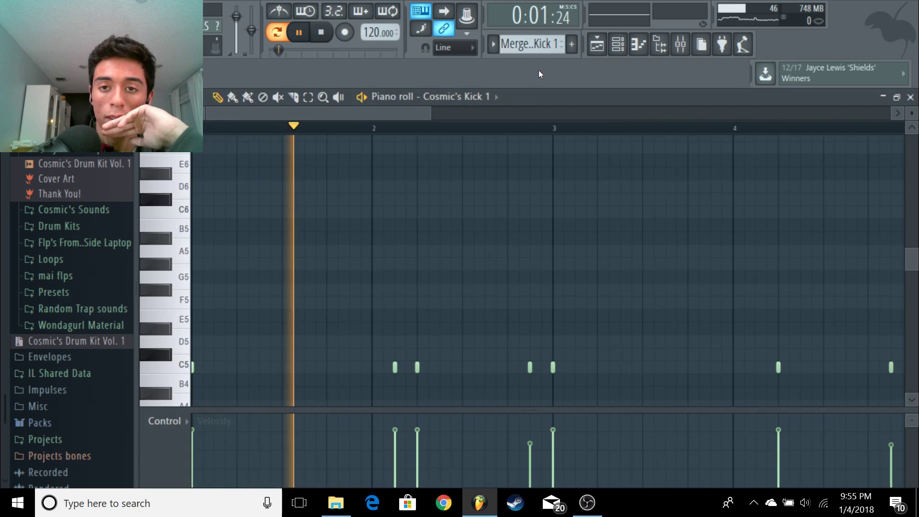
# Step: Show the Cosmic's Kick 1 channel's sample settings and return to its note pattern during playback
pyautogui.click(618, 46)
pyautogui.click(321, 208)
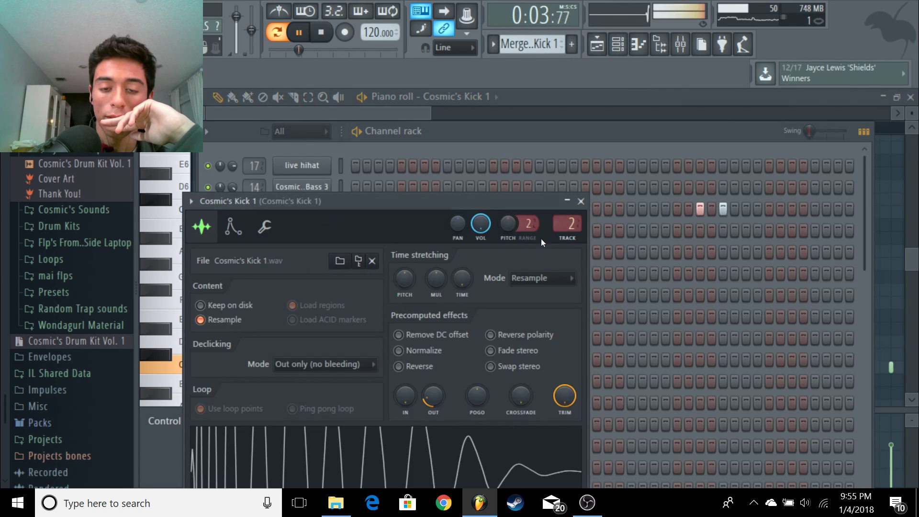
pyautogui.click(409, 110)
pyautogui.moveTo(430, 114); pyautogui.dragTo(551, 114)
pyautogui.scroll(-2, 623, 181)
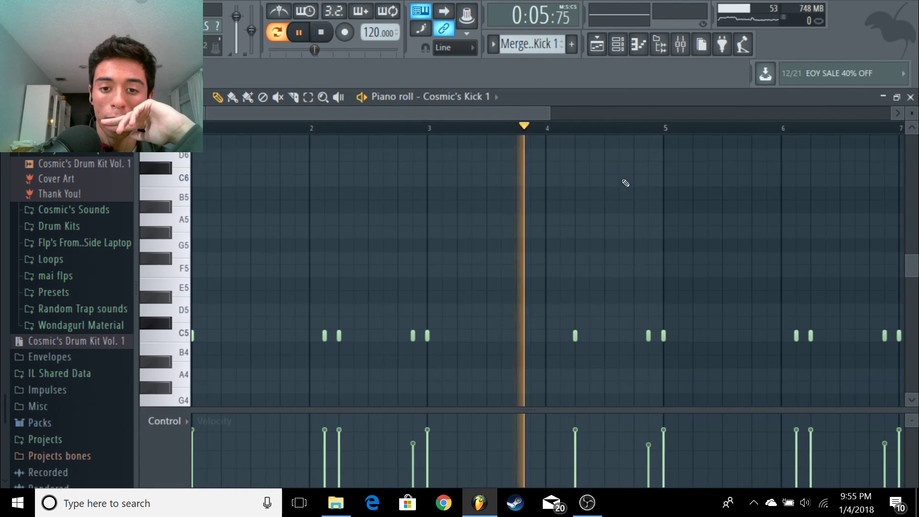
# Step: Close the kick pattern, stop playback and set the playlist position back to bar 17
pyautogui.click(910, 97)
pyautogui.click(558, 115)
pyautogui.click(319, 36)
pyautogui.scroll(-2, 500, 270)
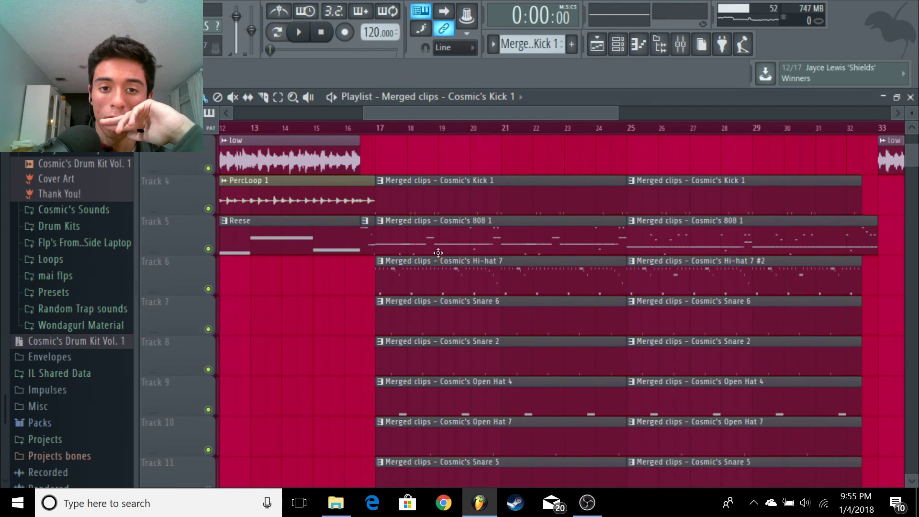
pyautogui.doubleClick(437, 237)
pyautogui.click(298, 32)
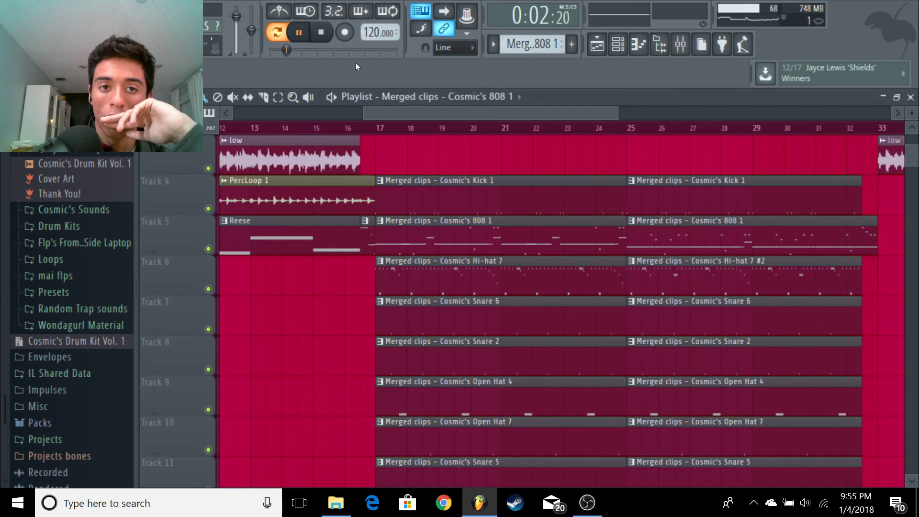
pyautogui.click(322, 33)
pyautogui.click(375, 128)
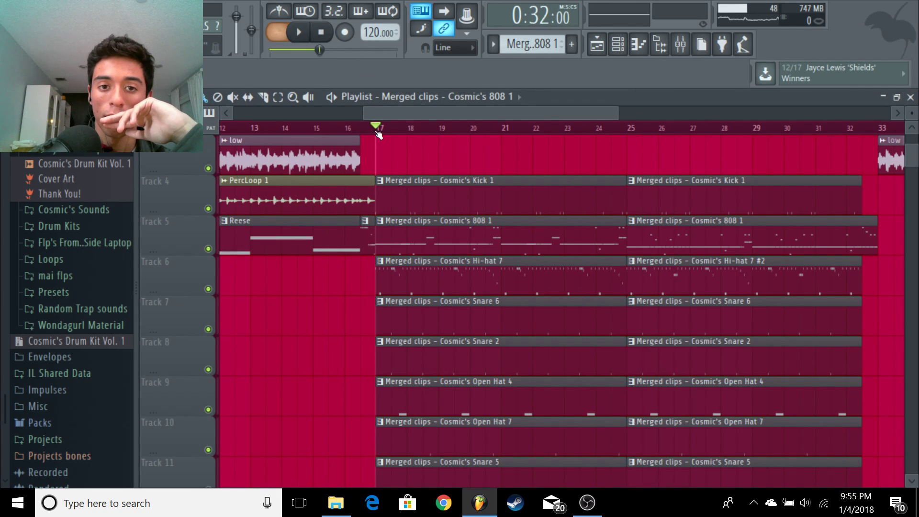
# Step: Open the first merged Cosmic's 808 1 clip and examine its whole note pattern during playback
pyautogui.doubleClick(430, 250)
pyautogui.press('space')
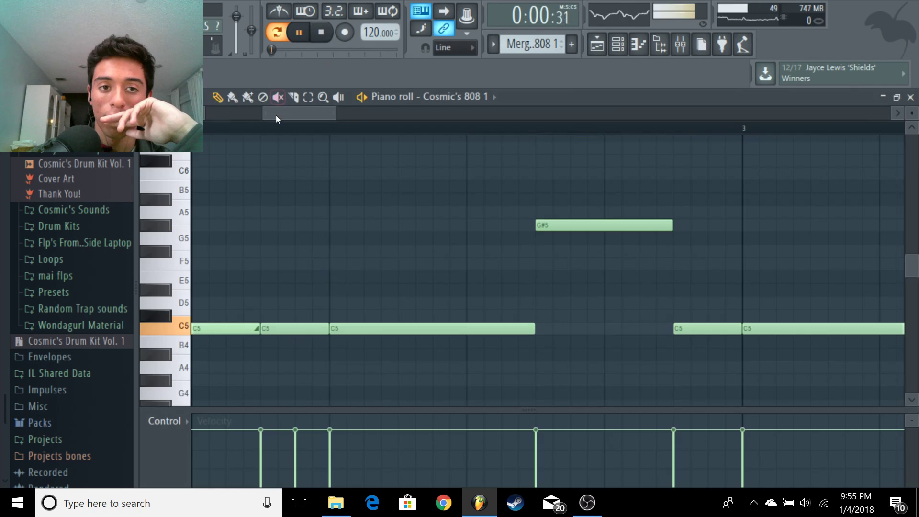
pyautogui.moveTo(263, 116); pyautogui.dragTo(207, 115)
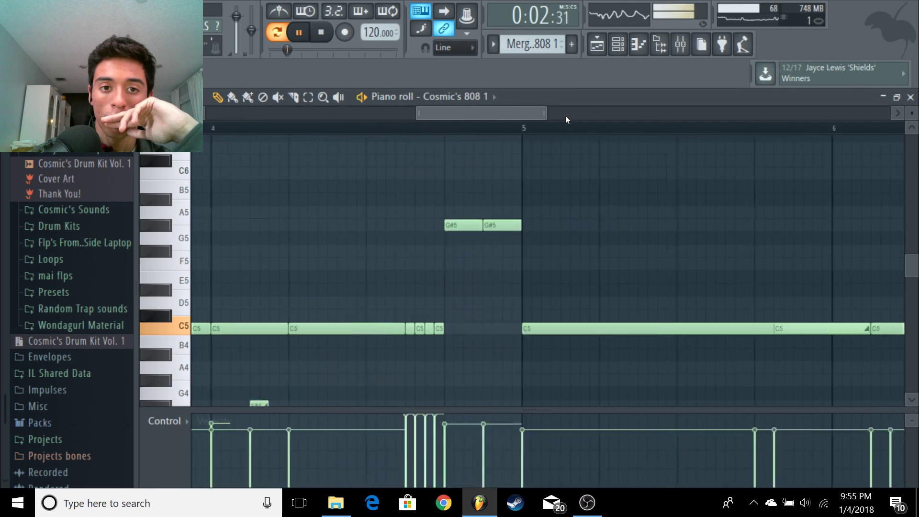
pyautogui.moveTo(336, 114); pyautogui.dragTo(890, 114)
pyautogui.scroll(4, 699, 200)
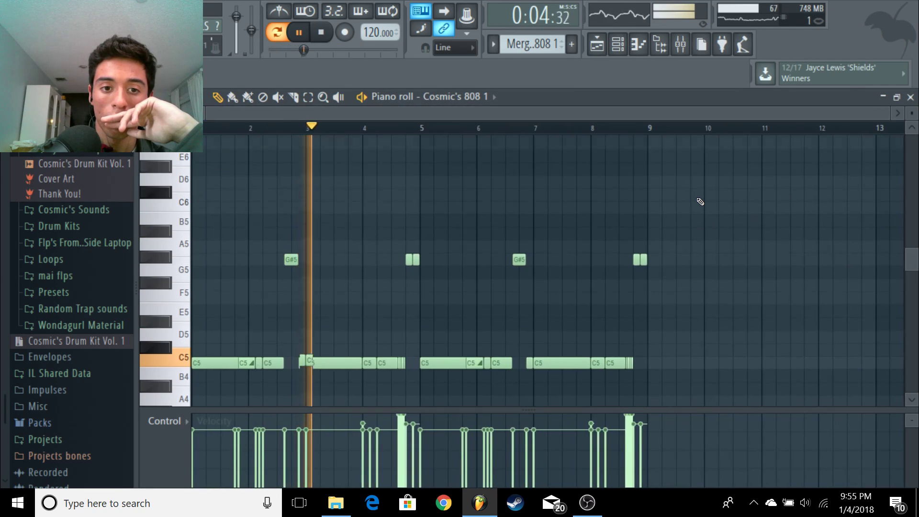
pyautogui.scroll(-8, 700, 202)
pyautogui.scroll(6, 701, 201)
pyautogui.scroll(-4, 882, 193)
pyautogui.scroll(3, 883, 192)
pyautogui.scroll(1, 882, 191)
pyautogui.moveTo(889, 114); pyautogui.dragTo(547, 107)
pyautogui.scroll(-4, 368, 235)
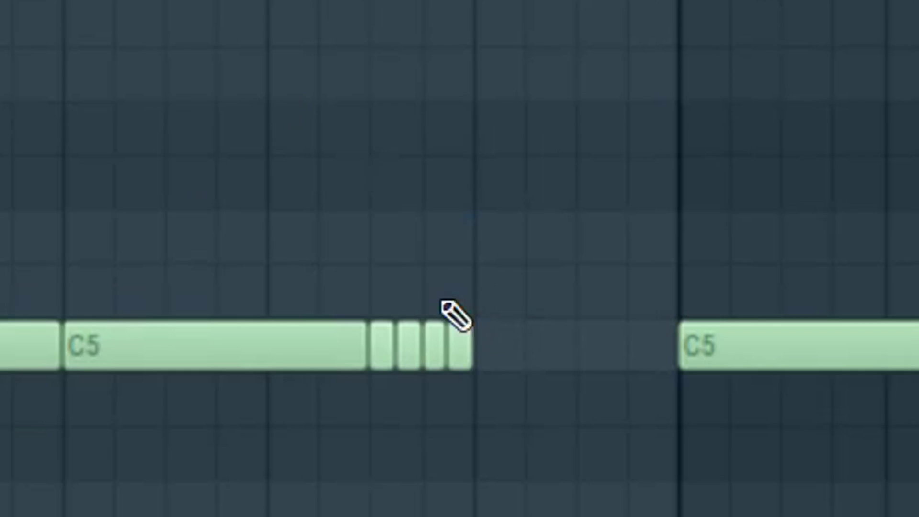
# Step: Draw three spaced short test notes at D5 above the chopped C5 roll before bar 5 and delete them
pyautogui.click(407, 269)
pyautogui.click(425, 233)
pyautogui.click(482, 237)
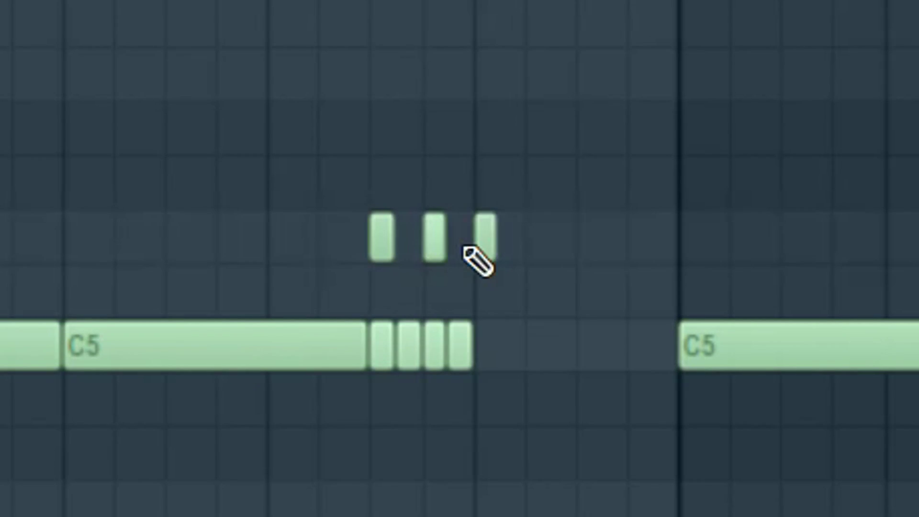
pyautogui.rightClick(483, 239)
pyautogui.rightClick(433, 240)
pyautogui.rightClick(381, 239)
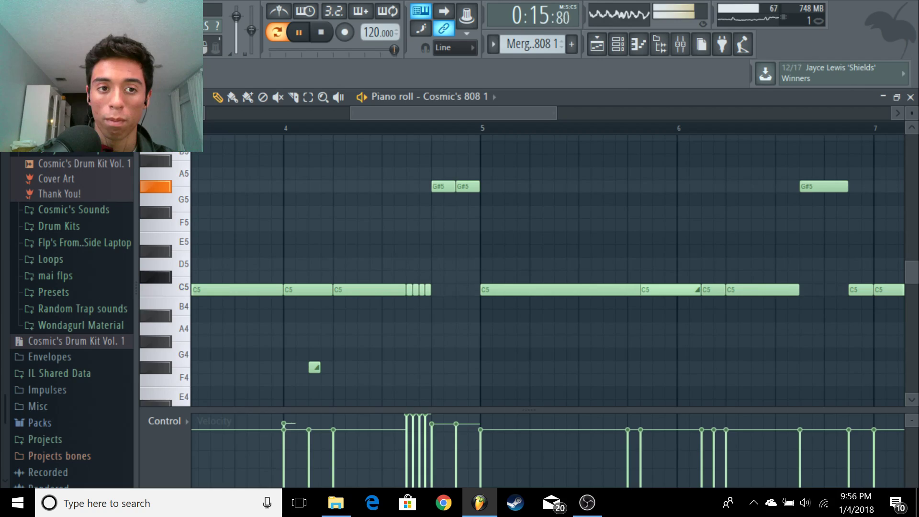
# Step: Set the snap to 1/3 step, chop a test note at D5 above the C5 roll into short notes, and delete them
pyautogui.click(179, 97)
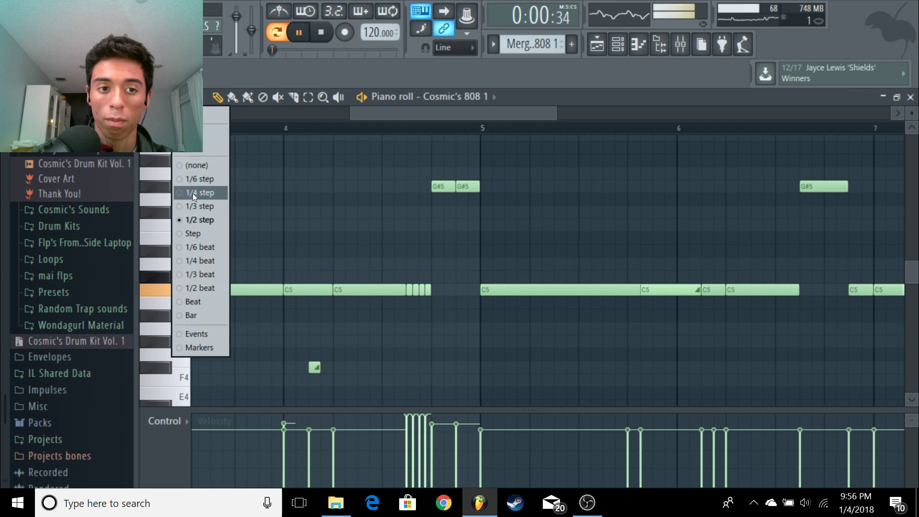
pyautogui.click(202, 207)
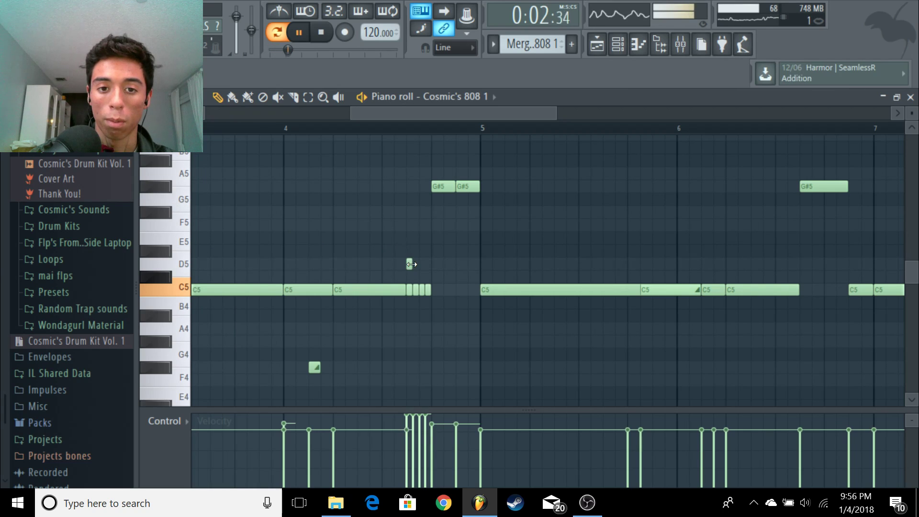
pyautogui.keyDown('ctrl'); pyautogui.click(431, 265); pyautogui.keyUp('ctrl')
pyautogui.hotkey('ctrl', 'u')
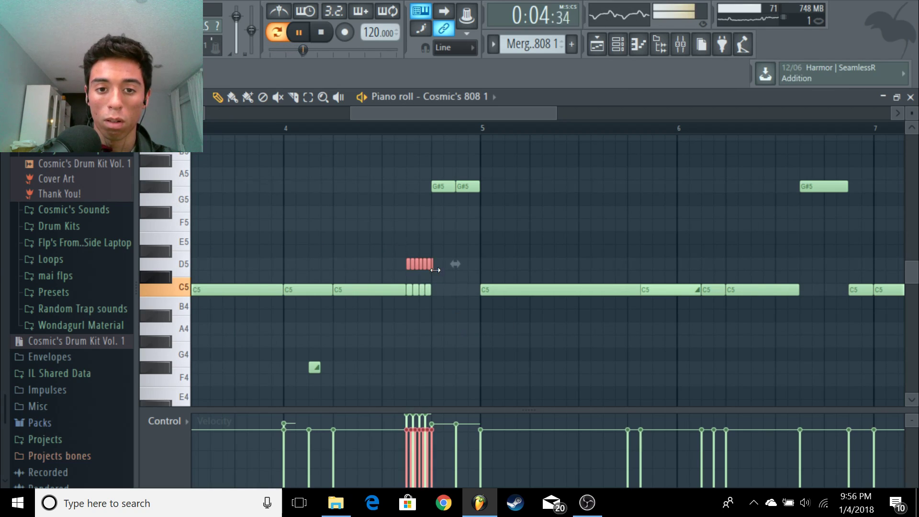
pyautogui.rightClick(426, 266)
# Step: Examine the G#6 slide notes above the two G#5 notes before bar 5, stopping playback just ahead of them
pyautogui.scroll(5, 386, 249)
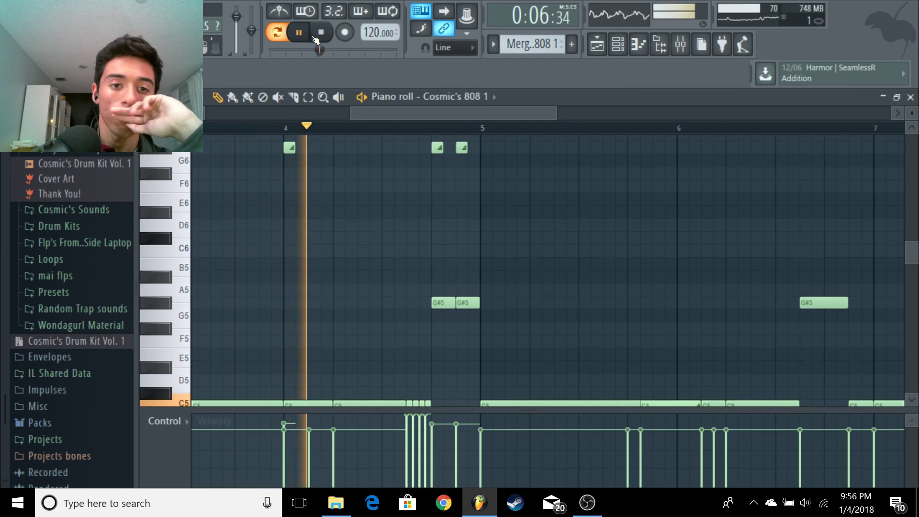
pyautogui.scroll(3, 389, 197)
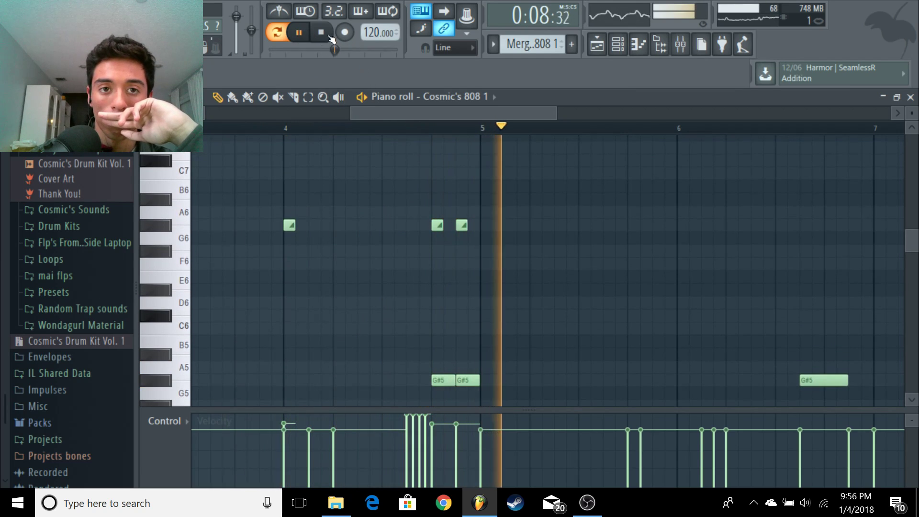
pyautogui.press('space')
pyautogui.scroll(-3, 400, 186)
pyautogui.moveTo(347, 114); pyautogui.dragTo(471, 113)
pyautogui.moveTo(573, 114); pyautogui.dragTo(474, 114)
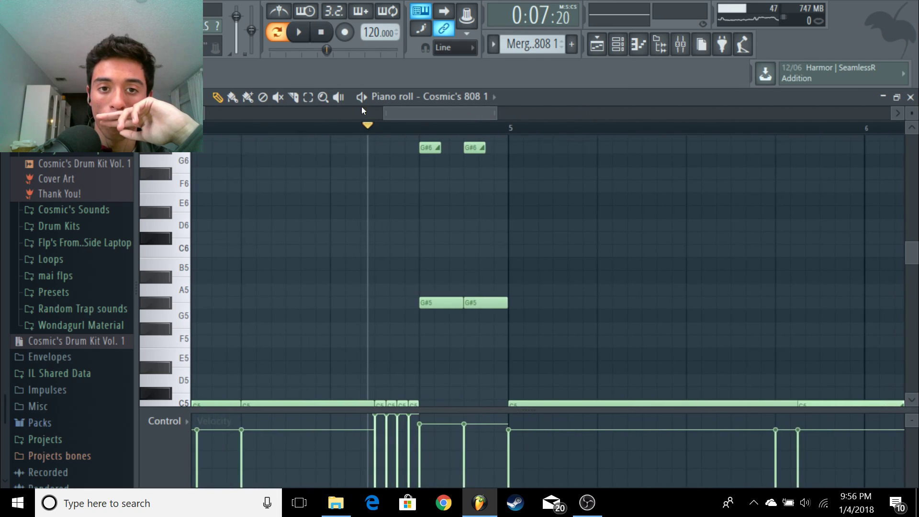
pyautogui.moveTo(388, 113); pyautogui.dragTo(400, 113)
pyautogui.scroll(3, 463, 250)
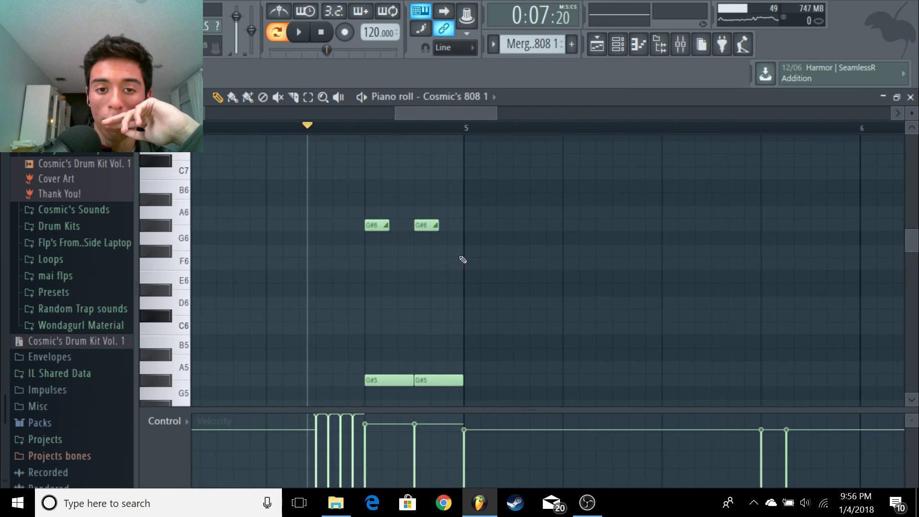
pyautogui.scroll(-3, 425, 349)
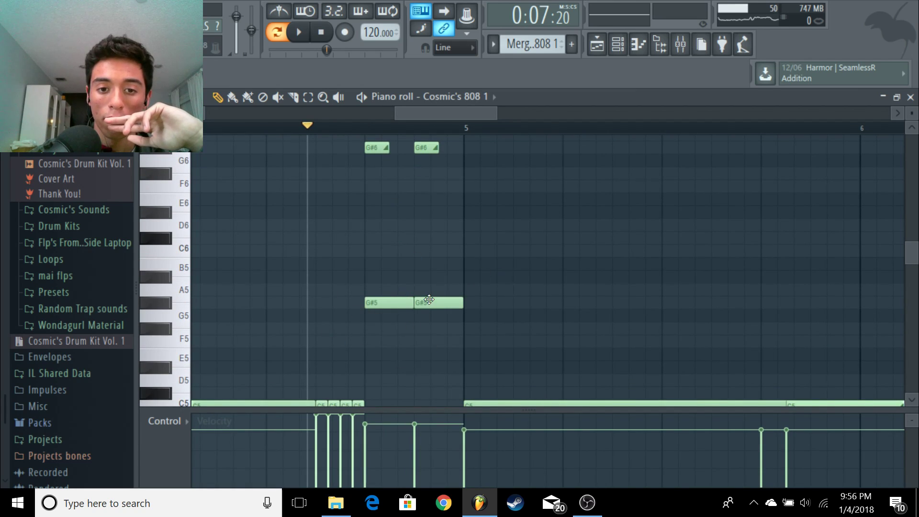
# Step: Try playing one long G#5 note in place of the two G#5 notes before bar 5, and restore the pair
pyautogui.moveTo(429, 299); pyautogui.dragTo(404, 307)
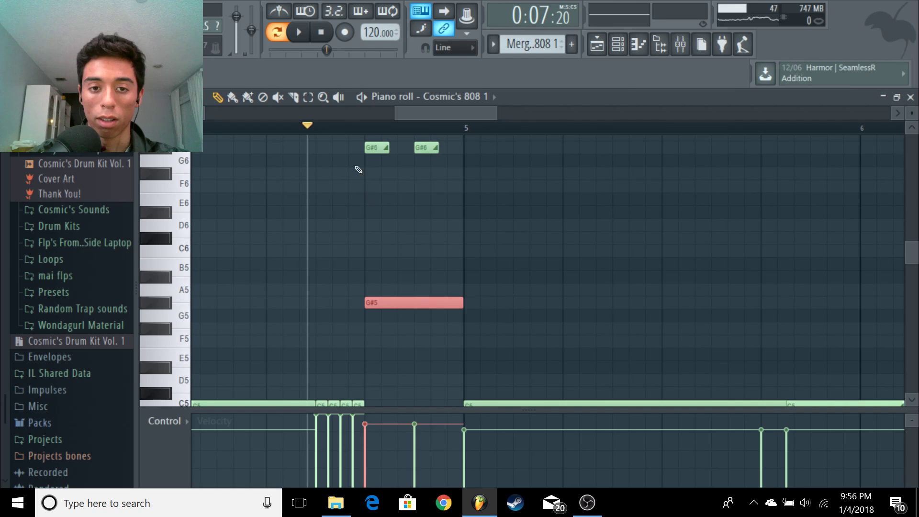
pyautogui.click(299, 32)
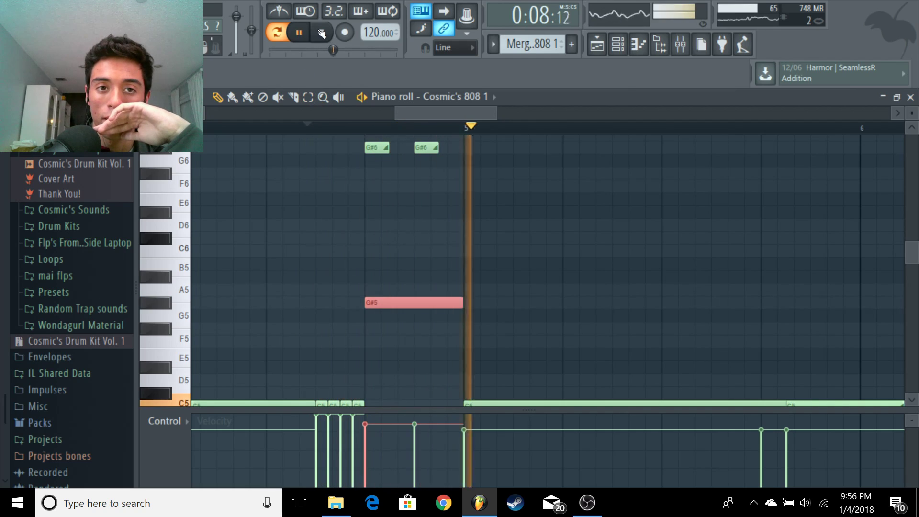
pyautogui.press('space')
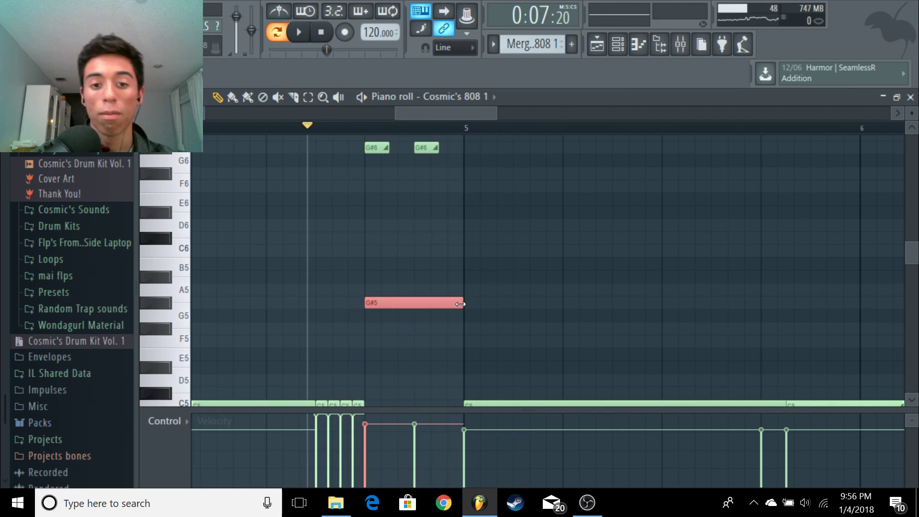
pyautogui.moveTo(405, 299); pyautogui.dragTo(349, 258)
# Step: Examine the G#6 slide notes between bars 4 and 9 and set the playback position just before bar 8
pyautogui.scroll(4, 453, 300)
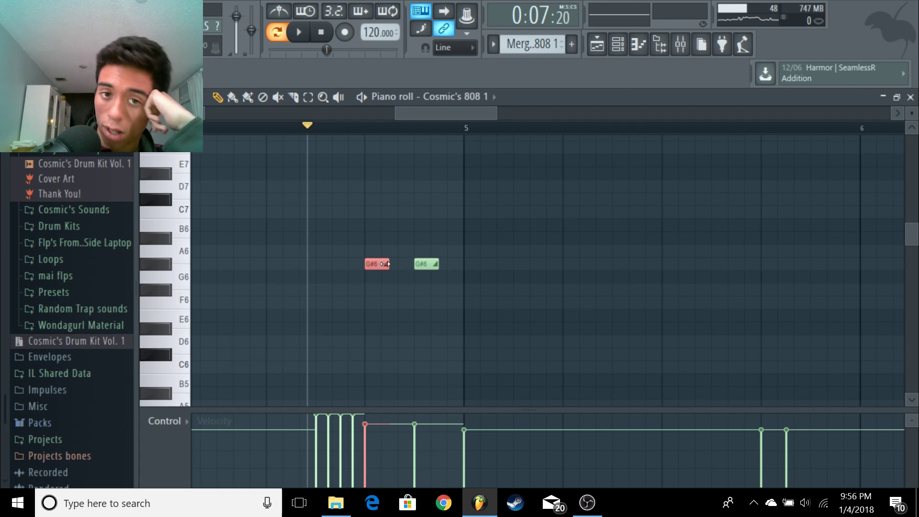
pyautogui.moveTo(422, 117); pyautogui.dragTo(285, 115)
pyautogui.moveTo(382, 112); pyautogui.dragTo(728, 114)
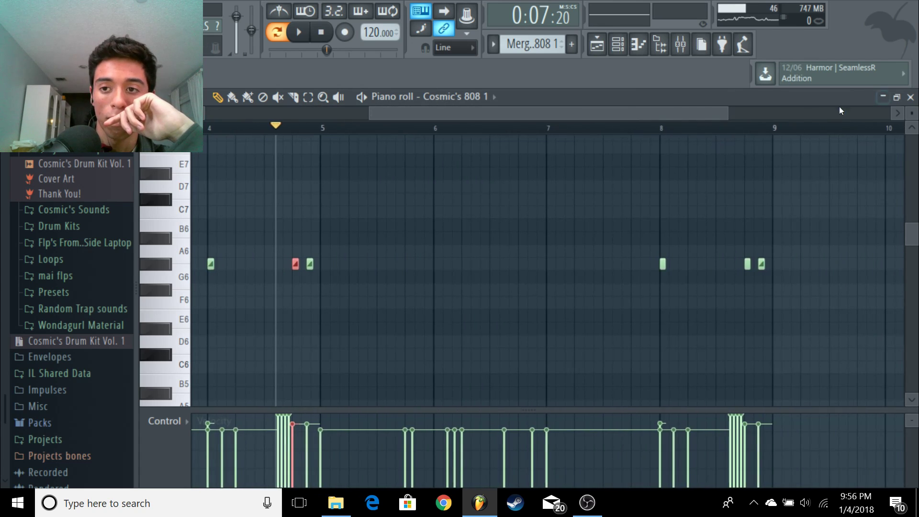
pyautogui.click(652, 128)
pyautogui.scroll(-4, 733, 191)
# Step: Show the 808 notes' pan values in the control lane and switch it back to velocity
pyautogui.click(158, 421)
pyautogui.click(181, 403)
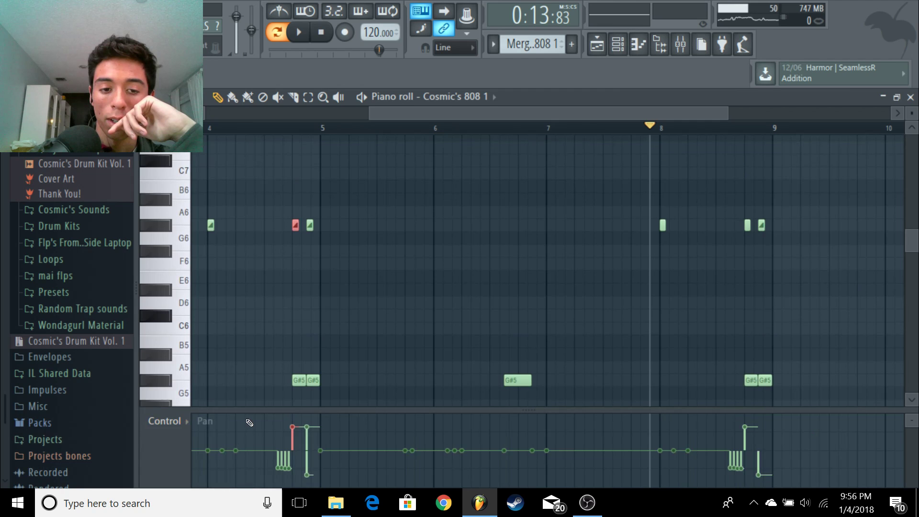
pyautogui.click(168, 420)
pyautogui.click(189, 410)
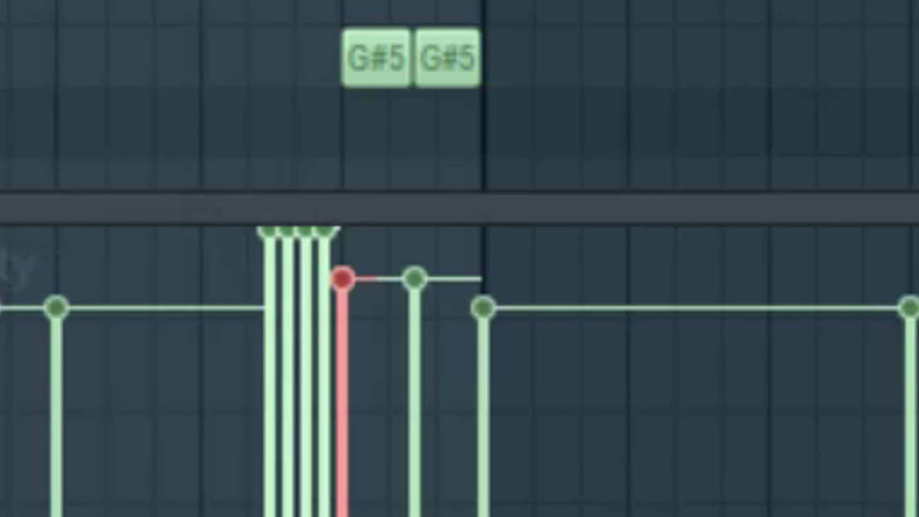
# Step: Return to the playlist, play back the first merged Cosmic's Snare 6 clip in the piano roll and close it
pyautogui.scroll(-5, 306, 168)
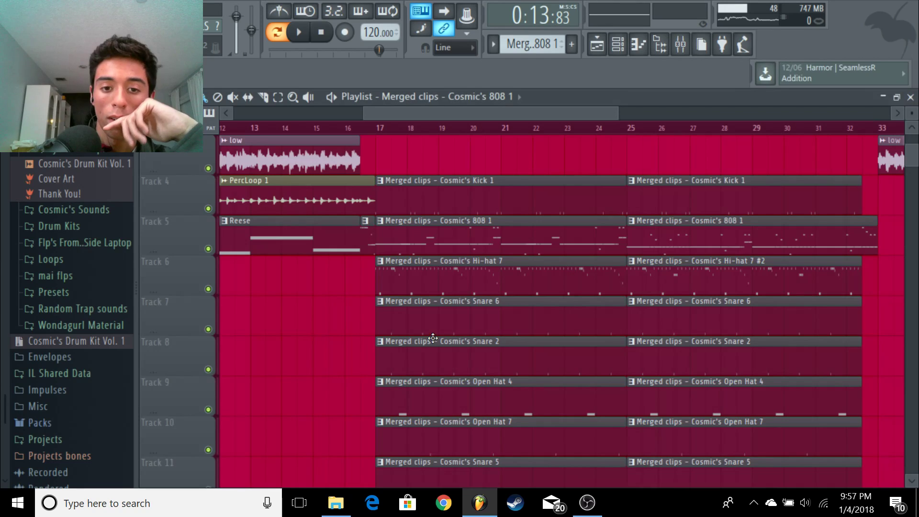
pyautogui.doubleClick(449, 322)
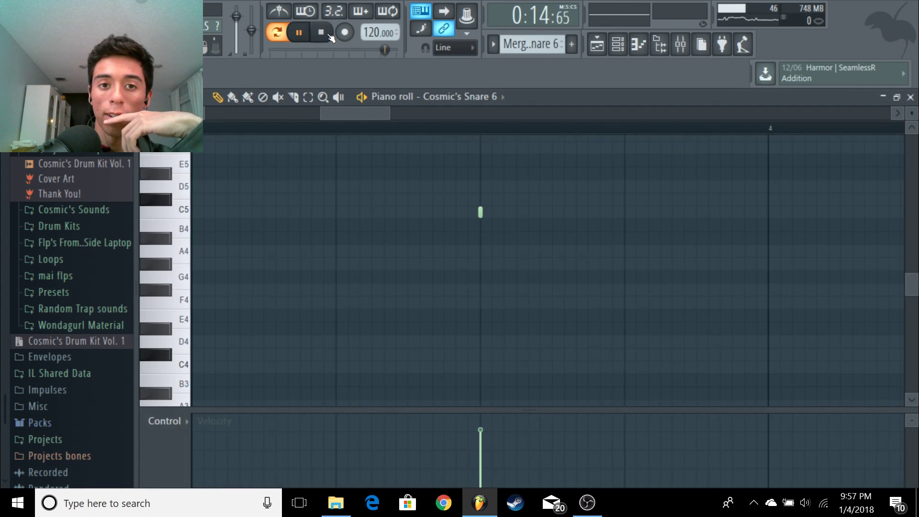
pyautogui.click(910, 97)
# Step: Open the first merged Cosmic's Snare 2 clip during playback and show that channel's sample settings
pyautogui.click(477, 115)
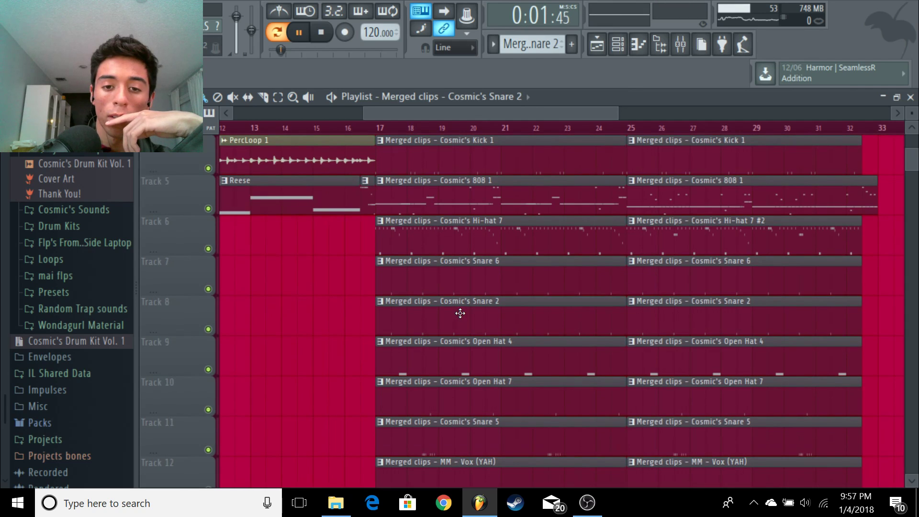
pyautogui.doubleClick(460, 314)
pyautogui.click(622, 47)
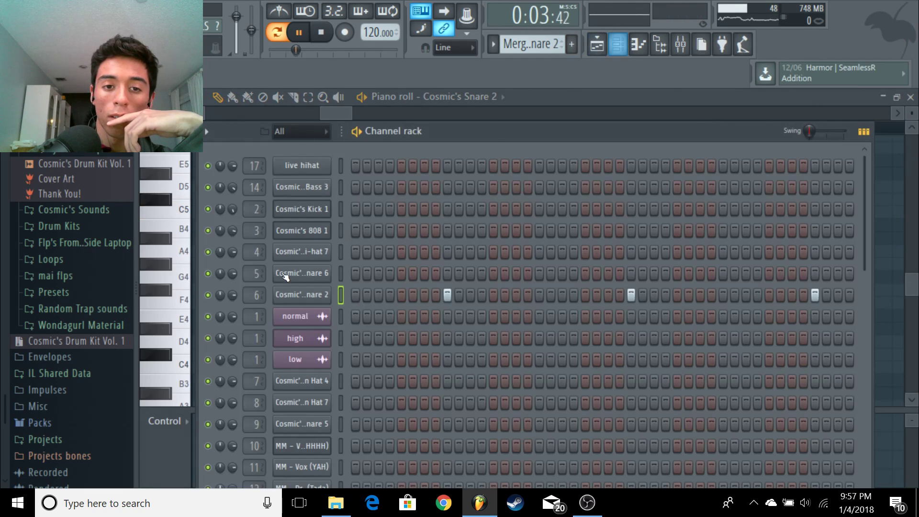
pyautogui.click(290, 294)
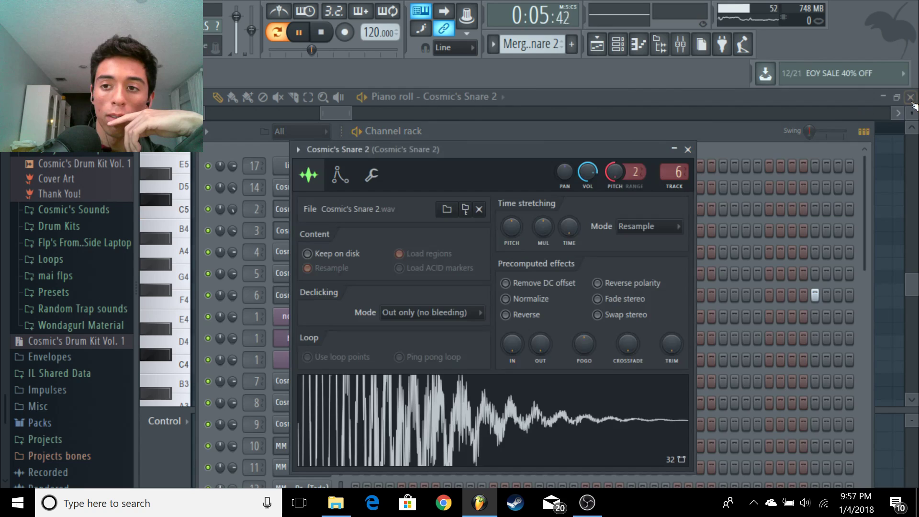
# Step: Close the Cosmic's Snare 2 channel settings and piano roll and return to the playlist
pyautogui.click(687, 148)
pyautogui.click(912, 97)
pyautogui.click(522, 96)
# Step: Open the first merged Cosmic's Hi-hat 7 clip and show that channel's miscellaneous functions and sample settings
pyautogui.scroll(-1, 545, 202)
pyautogui.doubleClick(438, 194)
pyautogui.moveTo(263, 114); pyautogui.dragTo(216, 114)
pyautogui.click(619, 46)
pyautogui.click(317, 256)
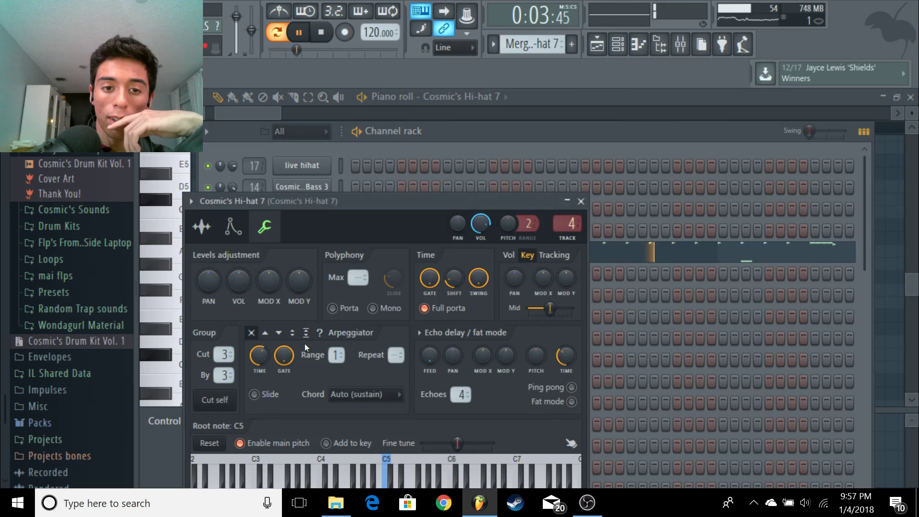
pyautogui.click(203, 228)
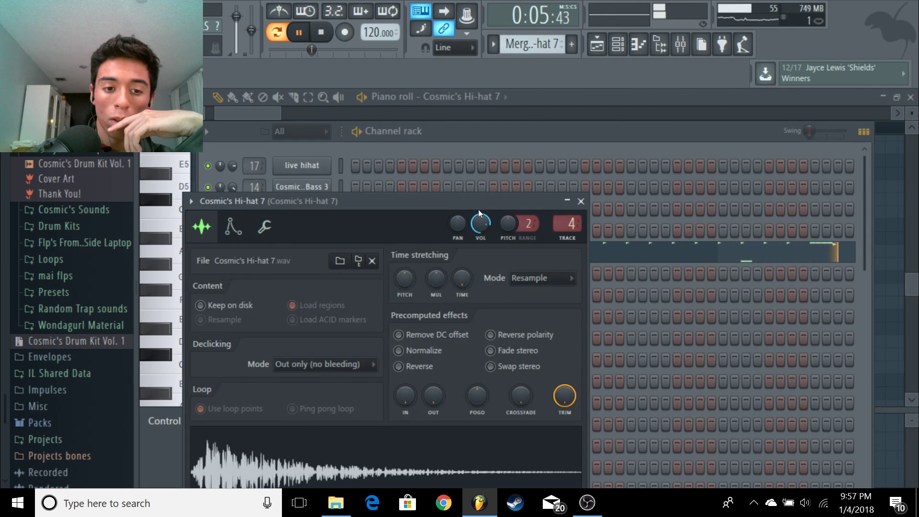
# Step: Examine the Hi-hat 7 notes and rolls in the piano roll, show their pan values in the control lane and close it
pyautogui.click(491, 100)
pyautogui.click(283, 119)
pyautogui.moveTo(282, 115); pyautogui.dragTo(392, 120)
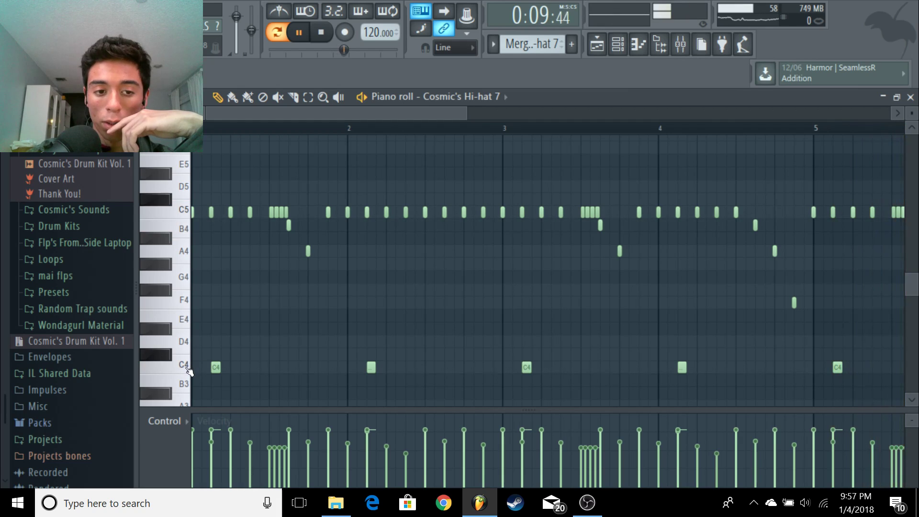
pyautogui.click(165, 421)
pyautogui.click(187, 401)
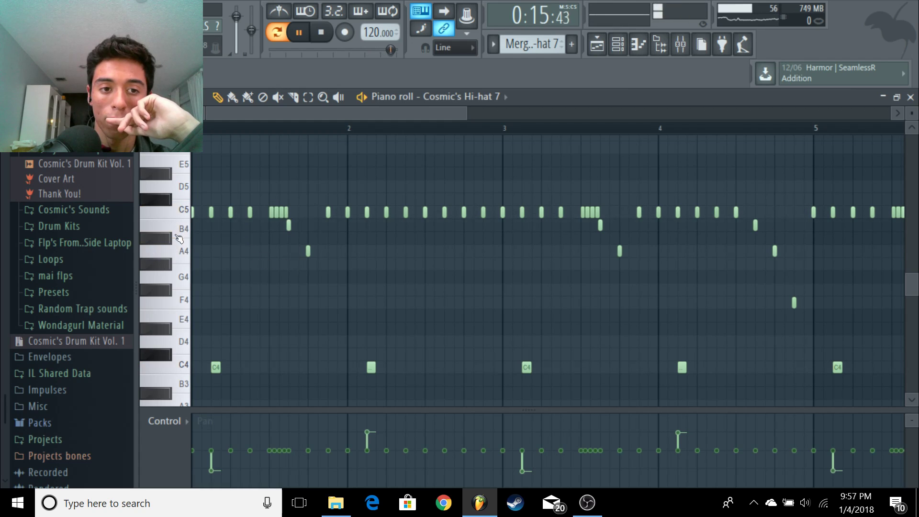
pyautogui.moveTo(441, 113); pyautogui.dragTo(622, 117)
pyautogui.click(910, 99)
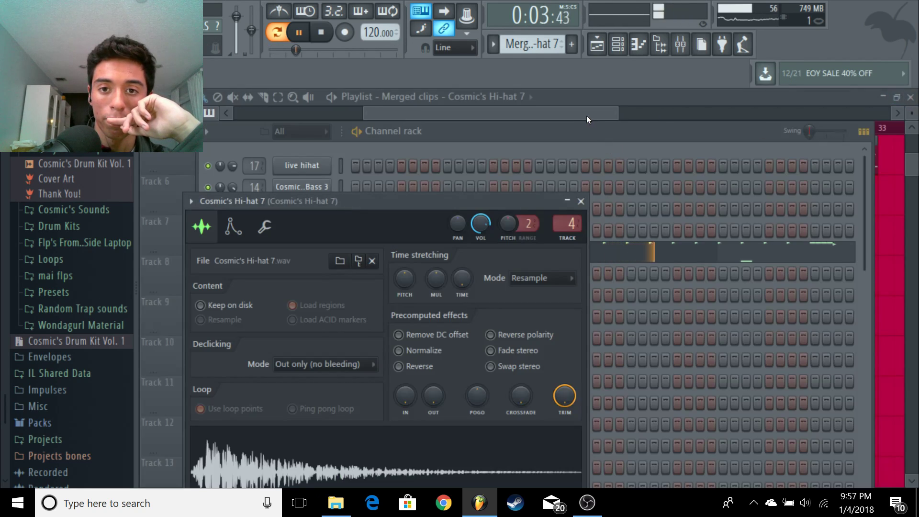
# Step: Return to the playlist, play back the first merged Cosmic's Open Hat 4 clip in the piano roll and close it
pyautogui.click(488, 181)
pyautogui.scroll(-1, 512, 214)
pyautogui.scroll(-1, 519, 253)
pyautogui.scroll(4, 519, 253)
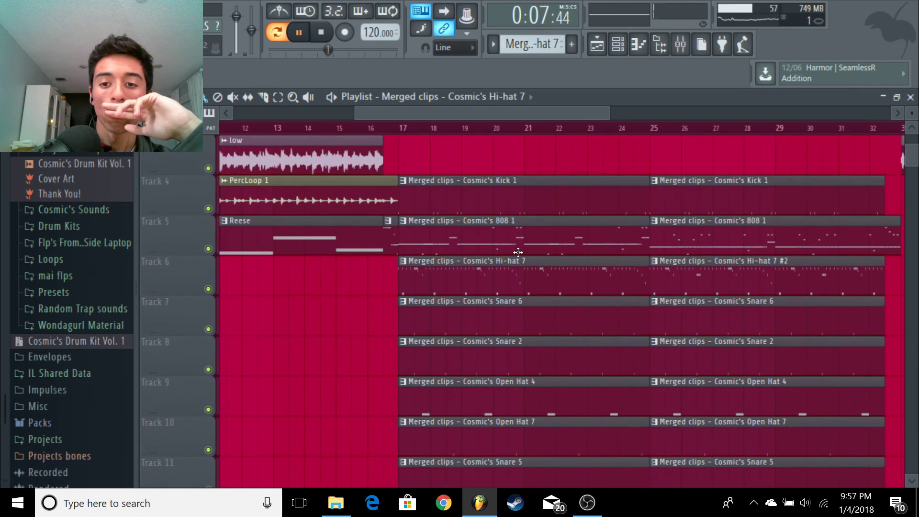
pyautogui.scroll(-3, 519, 253)
pyautogui.doubleClick(507, 286)
pyautogui.moveTo(401, 113); pyautogui.dragTo(207, 113)
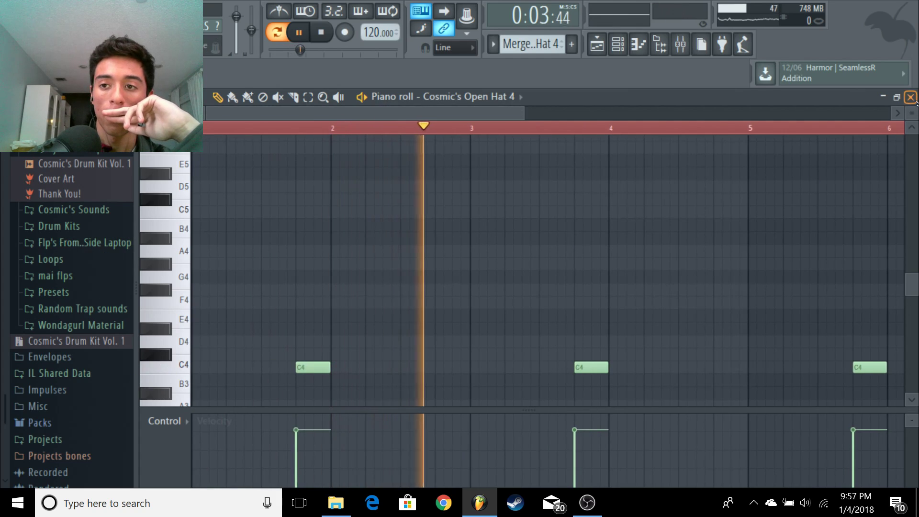
pyautogui.click(910, 97)
# Step: Bring the playlist back, play the first merged Cosmic's Open Hat 7 clip in the piano roll and close it
pyautogui.press('F6')
pyautogui.doubleClick(492, 286)
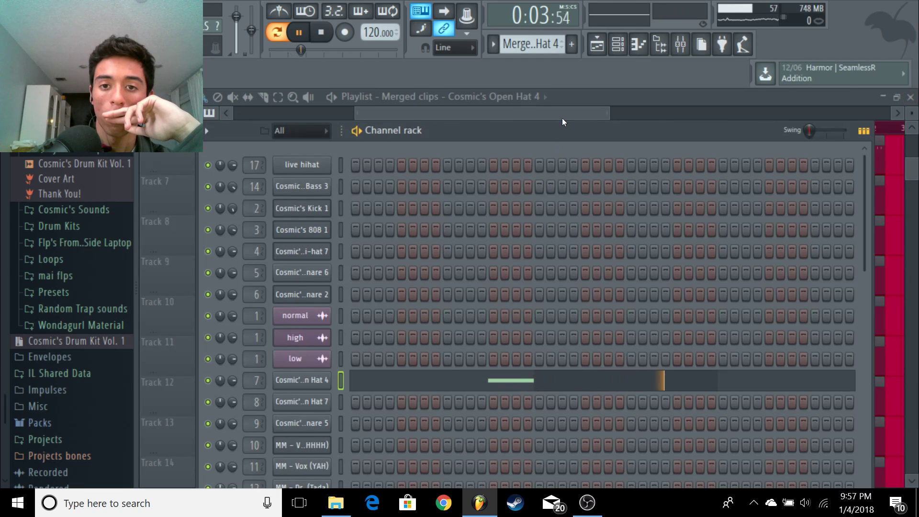
pyautogui.click(563, 118)
pyautogui.doubleClick(514, 311)
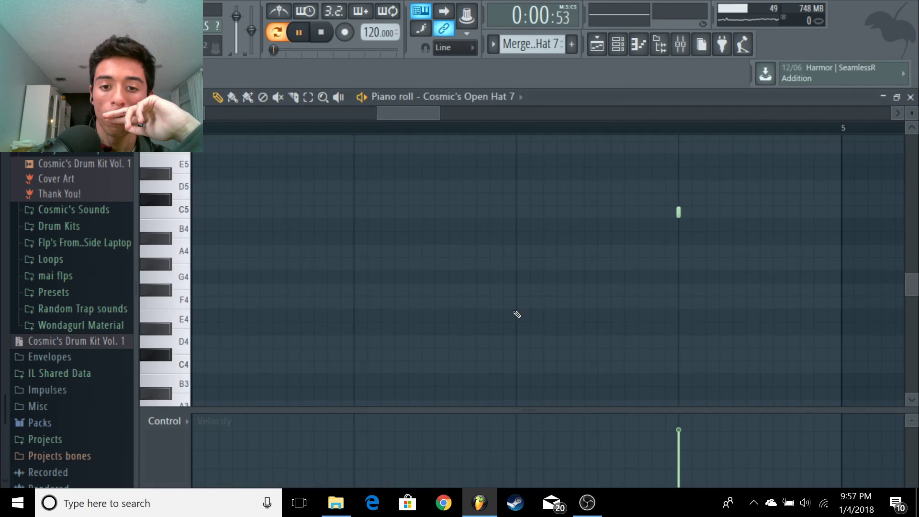
pyautogui.moveTo(376, 114); pyautogui.dragTo(207, 113)
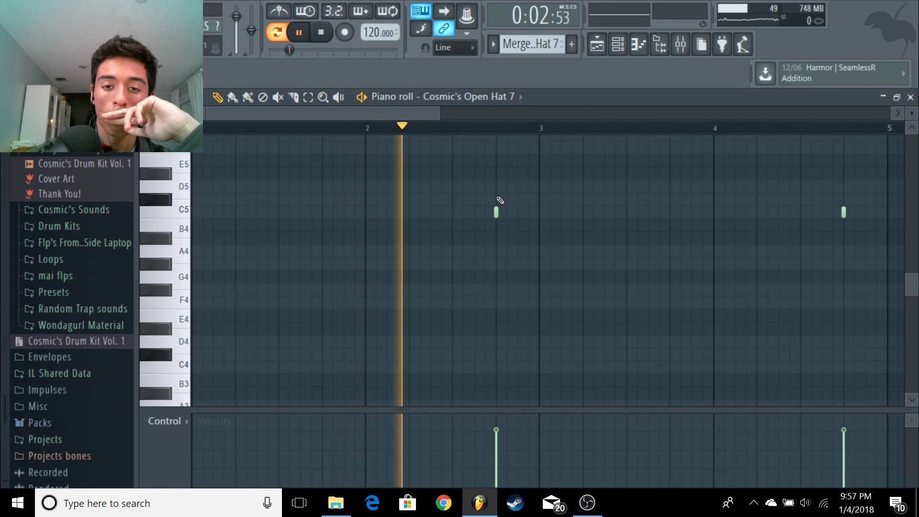
pyautogui.click(910, 97)
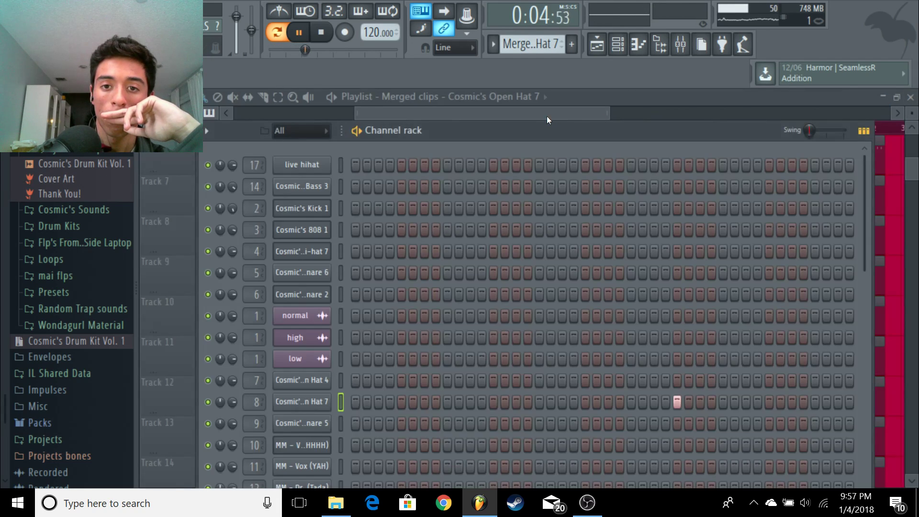
# Step: Open the first merged Cosmic's Snare 5 clip from the playlist and examine its notes' velocity and pan values
pyautogui.click(546, 116)
pyautogui.scroll(-2, 470, 249)
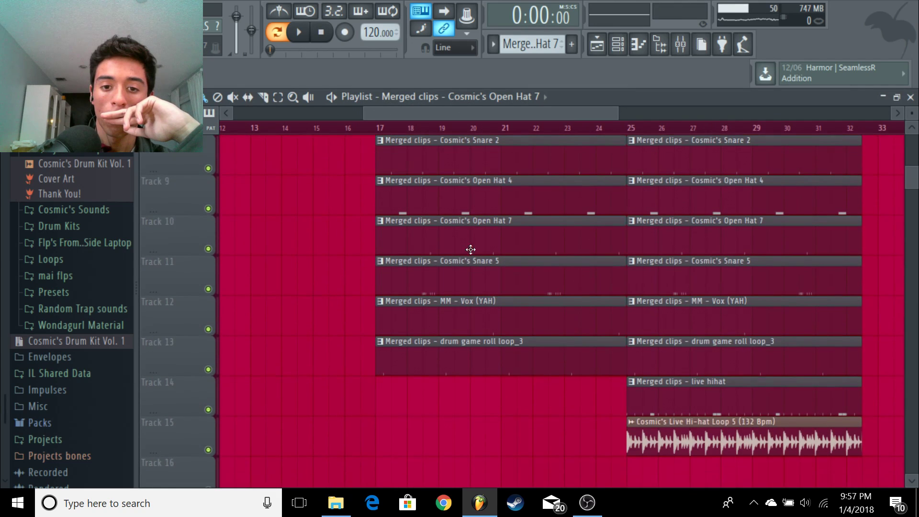
pyautogui.doubleClick(472, 288)
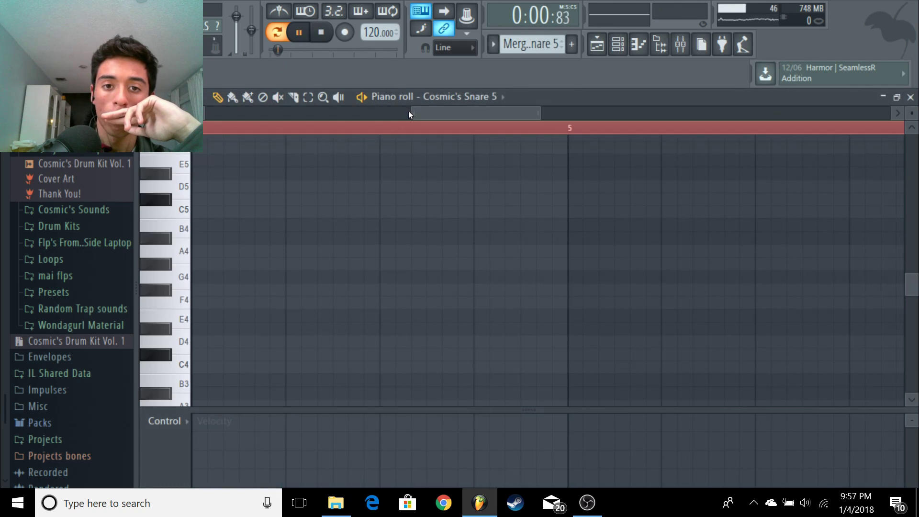
pyautogui.moveTo(410, 113); pyautogui.dragTo(1, 174)
pyautogui.scroll(1, 387, 260)
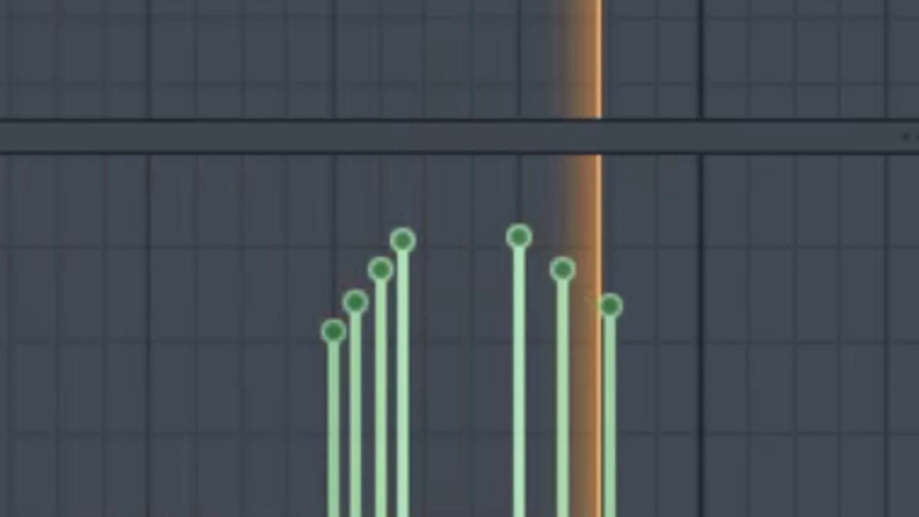
pyautogui.click(164, 421)
pyautogui.click(179, 401)
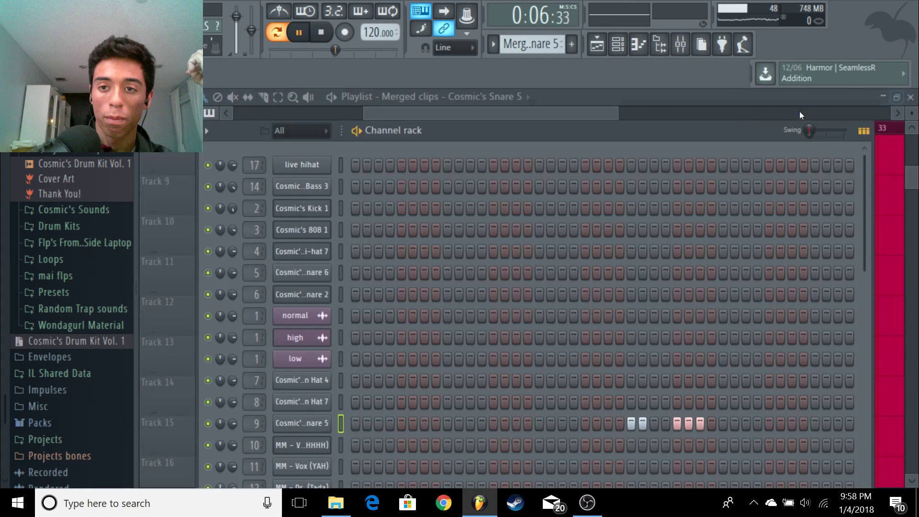
# Step: Return to the playlist, play back the first merged MM - Vox (YAH) clip in the piano roll and close it
pyautogui.click(599, 110)
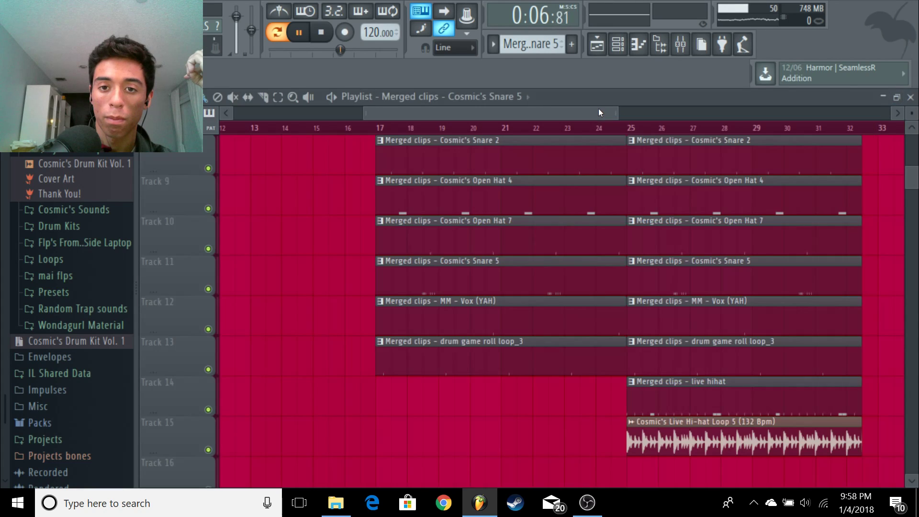
pyautogui.scroll(-1, 482, 268)
pyautogui.doubleClick(459, 276)
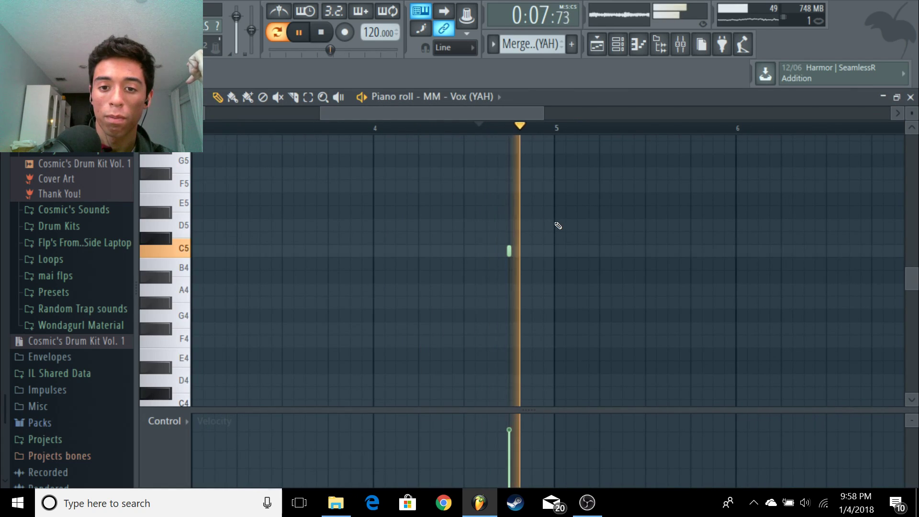
pyautogui.click(911, 97)
pyautogui.click(590, 110)
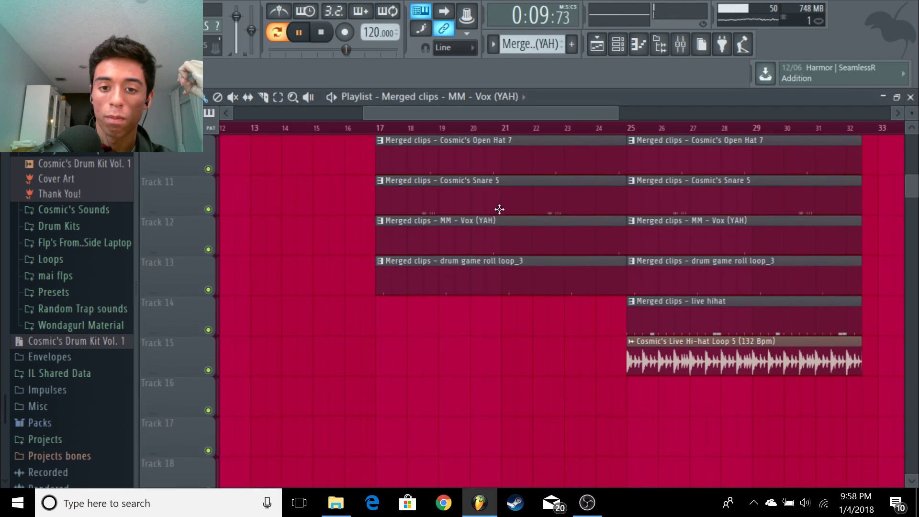
# Step: Play the first merged drum game roll loop_3 clip in the piano roll and show that channel's sample settings
pyautogui.doubleClick(460, 271)
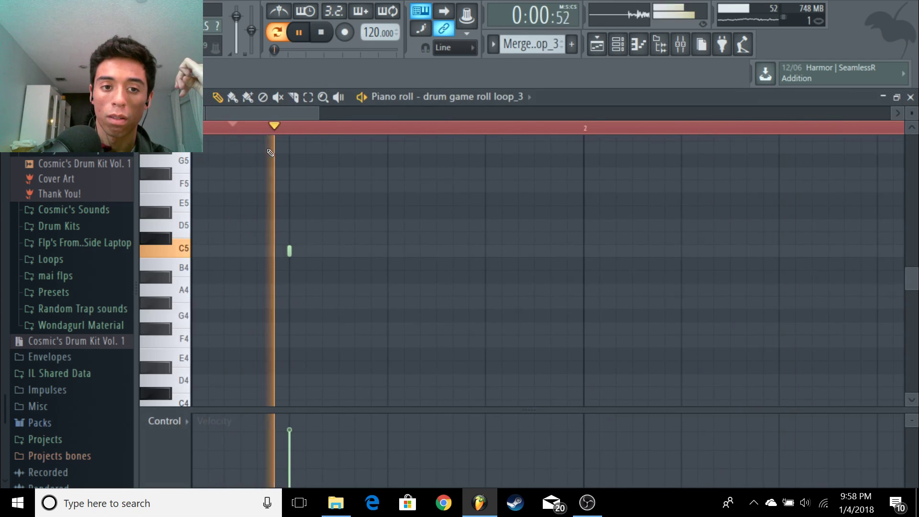
pyautogui.moveTo(318, 113); pyautogui.dragTo(526, 113)
pyautogui.click(618, 44)
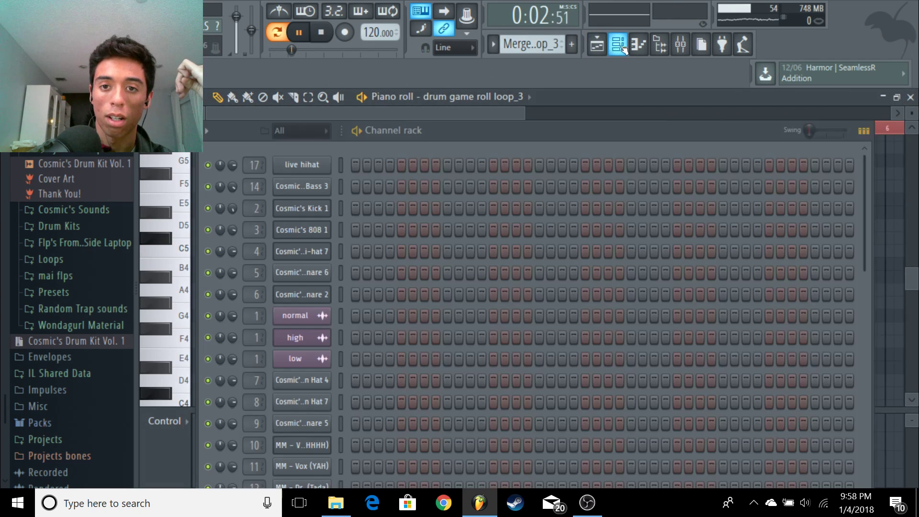
pyautogui.scroll(-3, 498, 317)
pyautogui.click(301, 314)
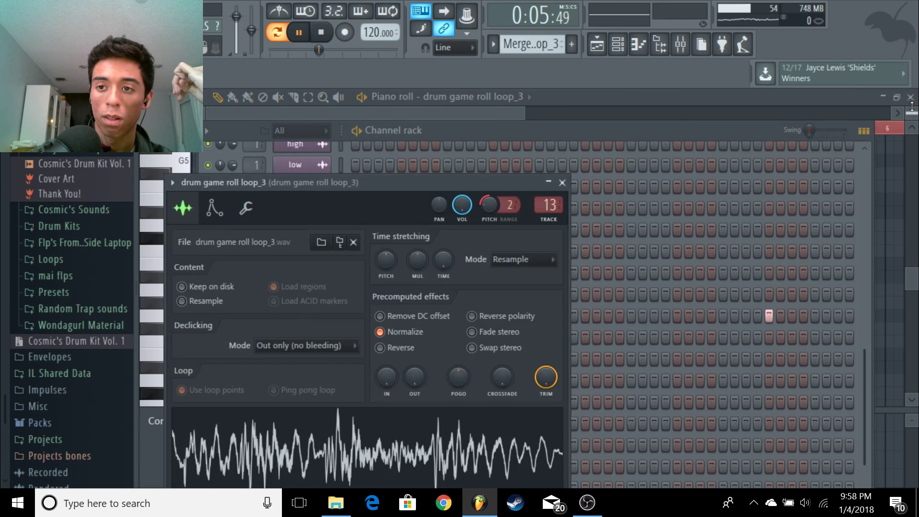
# Step: Return to the drum game roll loop_3 piano roll and show its notes' pan values in the control lane
pyautogui.click(565, 98)
pyautogui.click(153, 421)
pyautogui.click(182, 397)
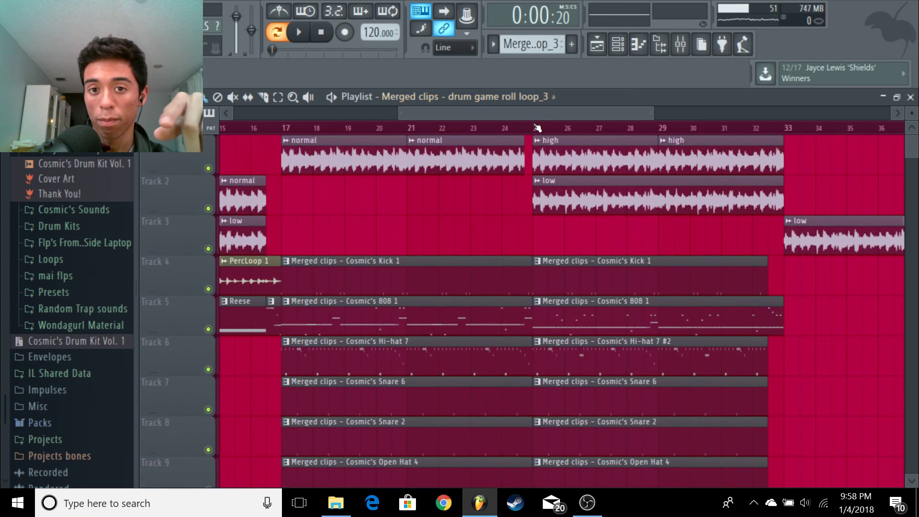
# Step: Show the time-stretching pitch settings of the high and low melody clips at bar 25, closing each settings window
pyautogui.moveTo(537, 113); pyautogui.dragTo(562, 109)
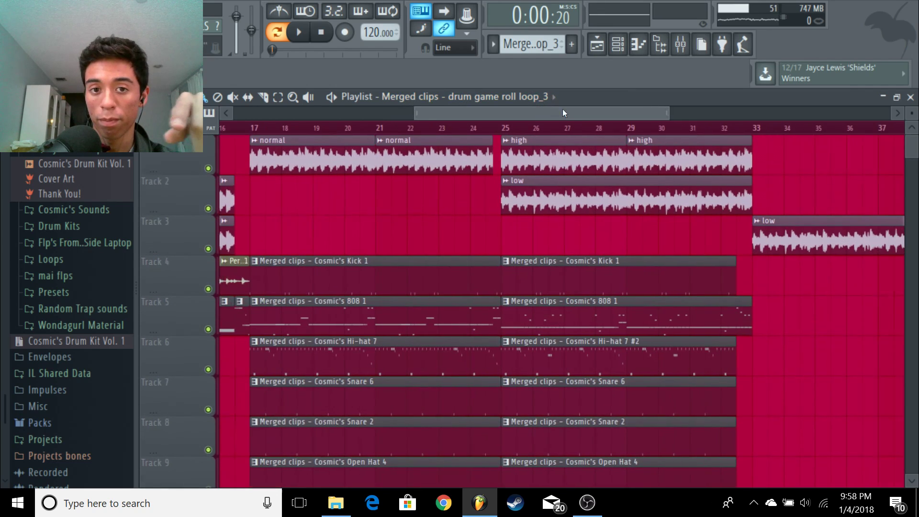
pyautogui.doubleClick(487, 140)
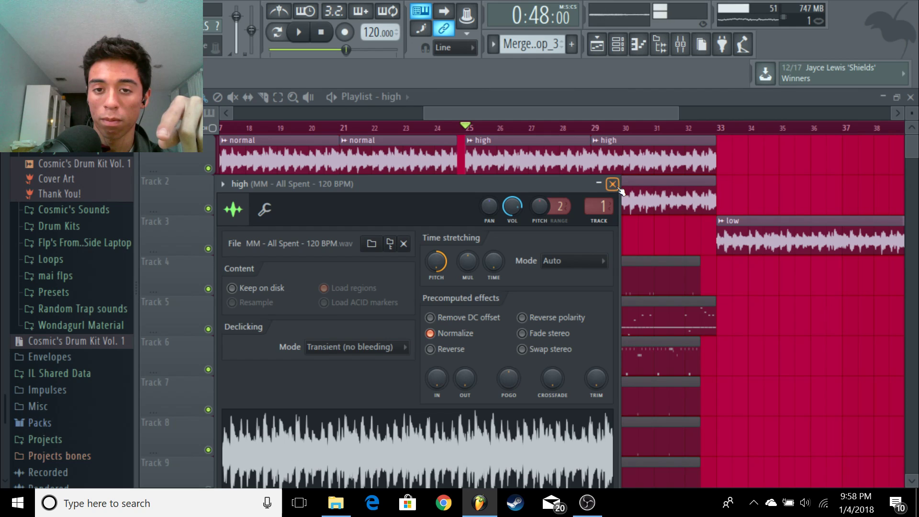
pyautogui.click(612, 184)
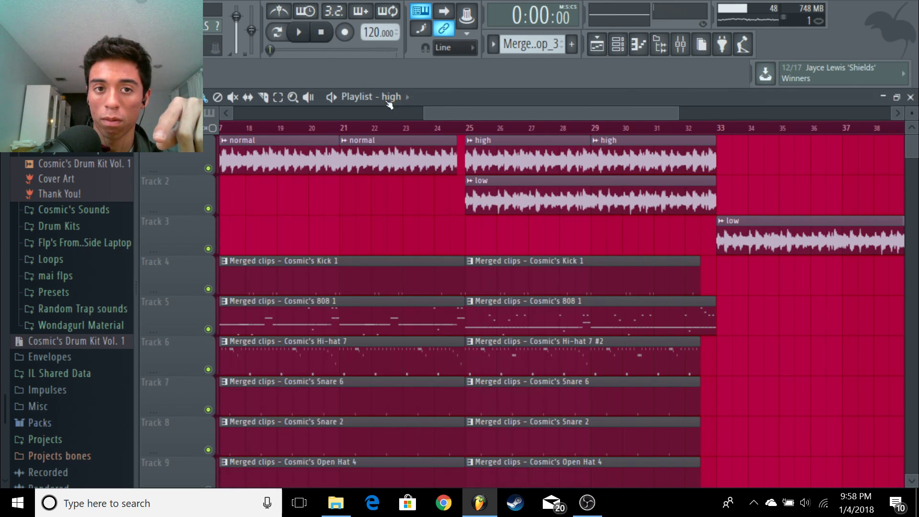
pyautogui.doubleClick(494, 196)
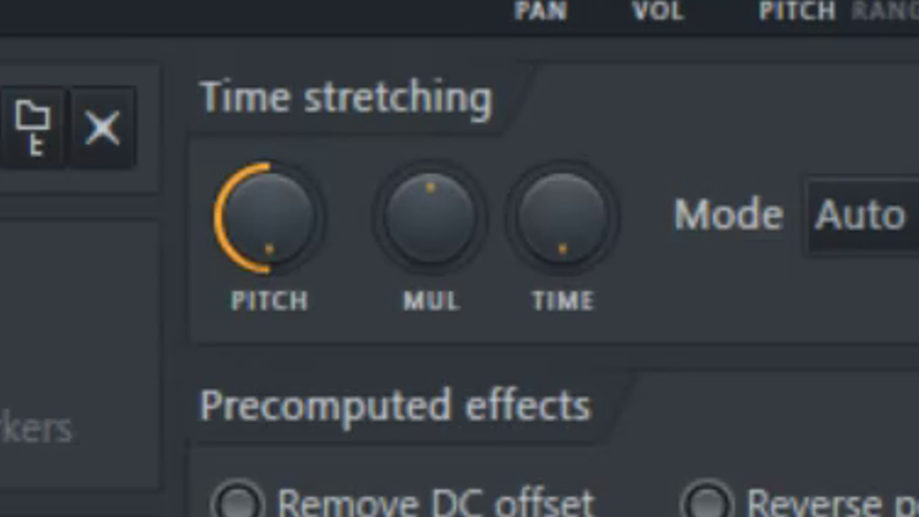
pyautogui.click(545, 196)
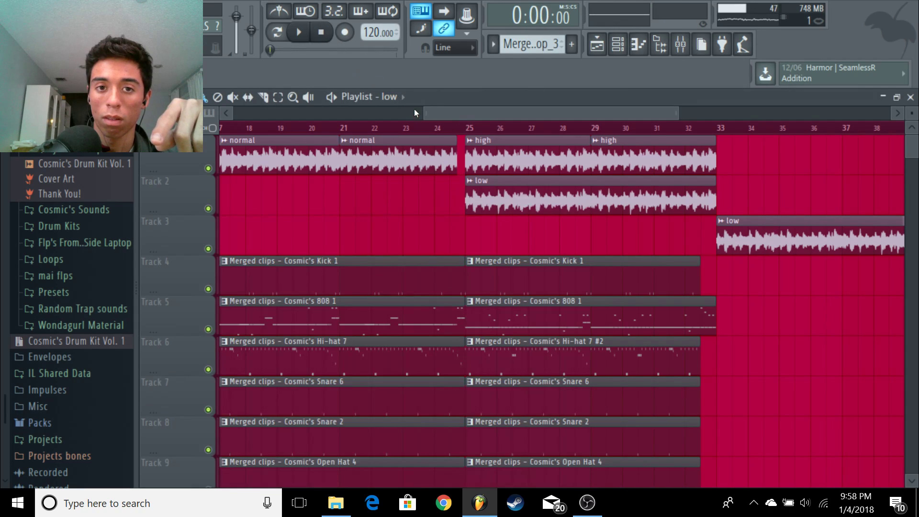
# Step: Look through the second-half clips from bar 25 in the playlist, open the merged live hihat clip and close it
pyautogui.moveTo(470, 113); pyautogui.dragTo(503, 115)
pyautogui.scroll(-3, 515, 226)
pyautogui.scroll(2, 459, 249)
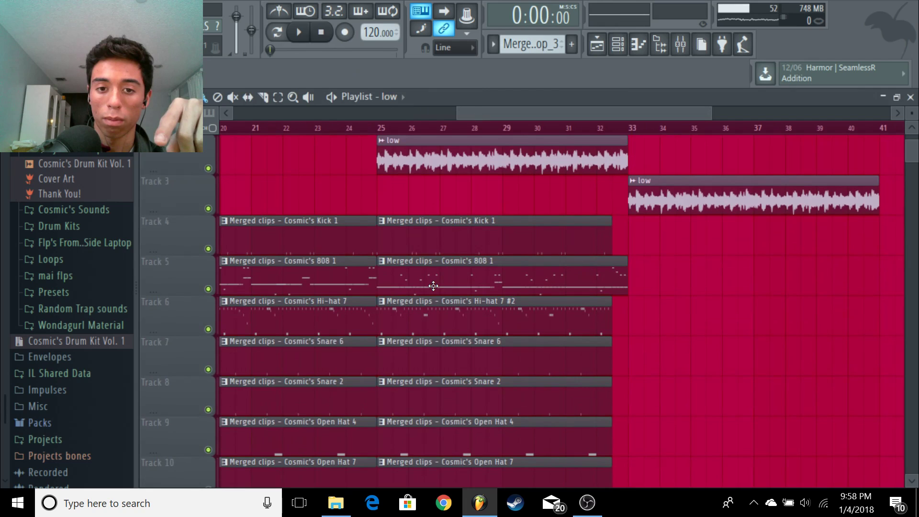
pyautogui.scroll(-9, 428, 243)
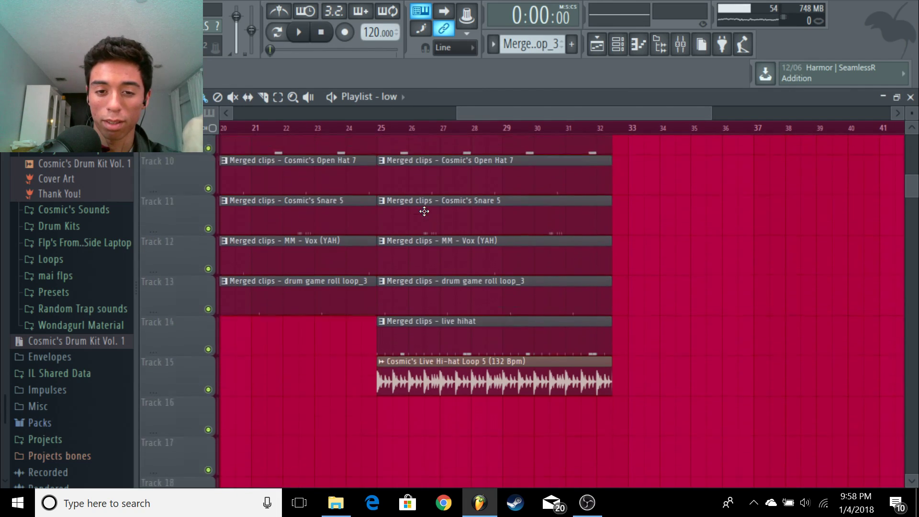
pyautogui.doubleClick(431, 281)
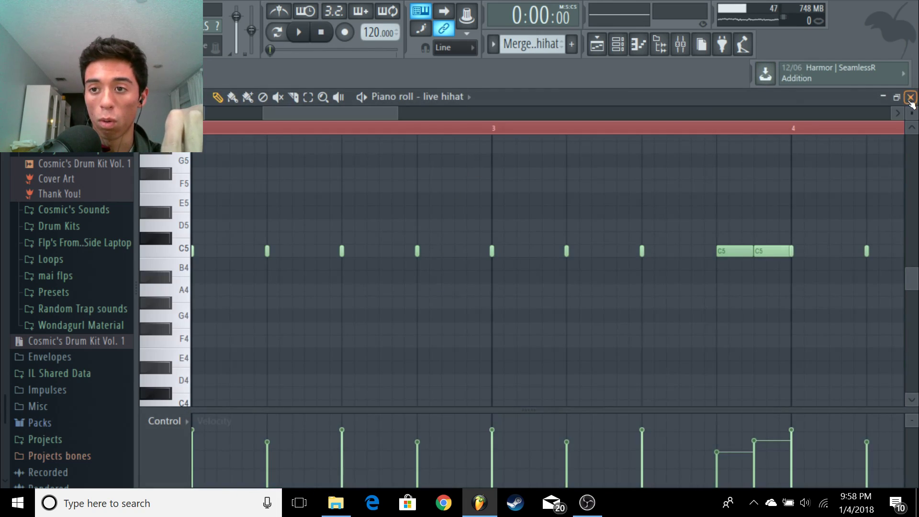
pyautogui.click(910, 97)
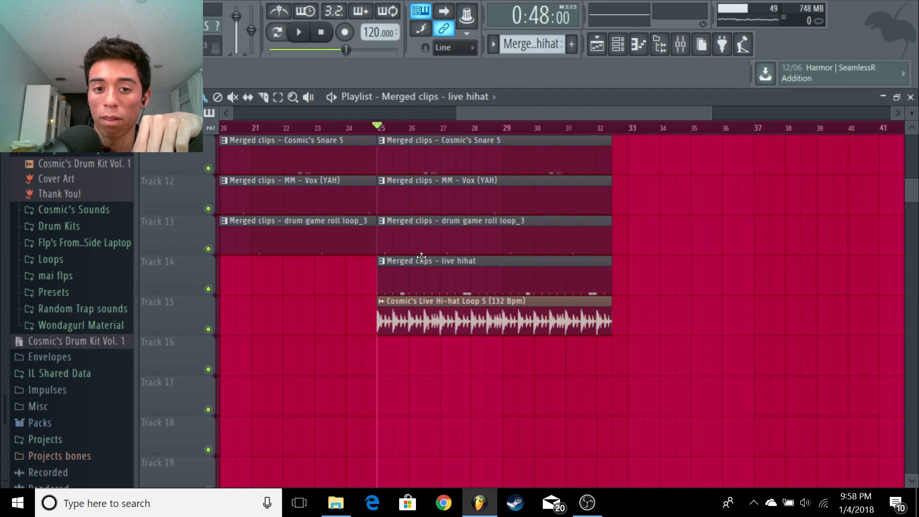
# Step: Reopen the merged live hihat clip, play back its full pattern in the piano roll and close it
pyautogui.doubleClick(421, 259)
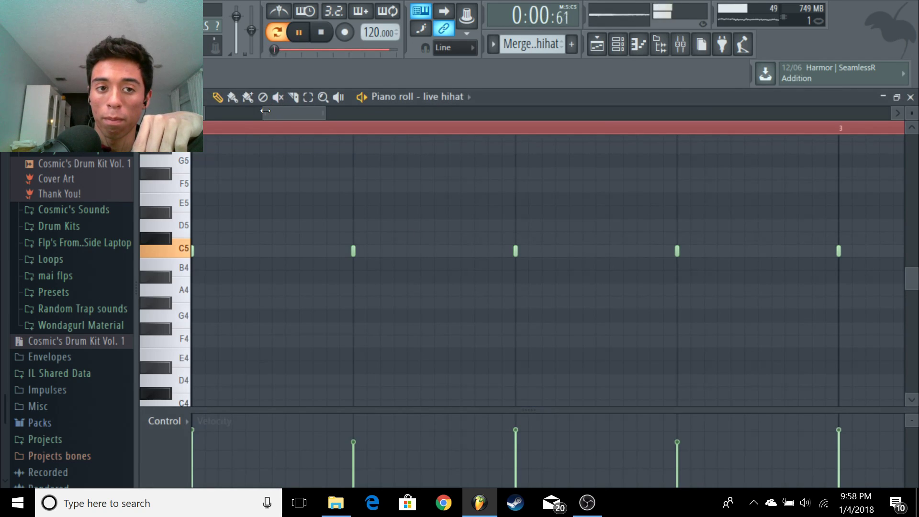
pyautogui.moveTo(265, 110); pyautogui.dragTo(207, 110)
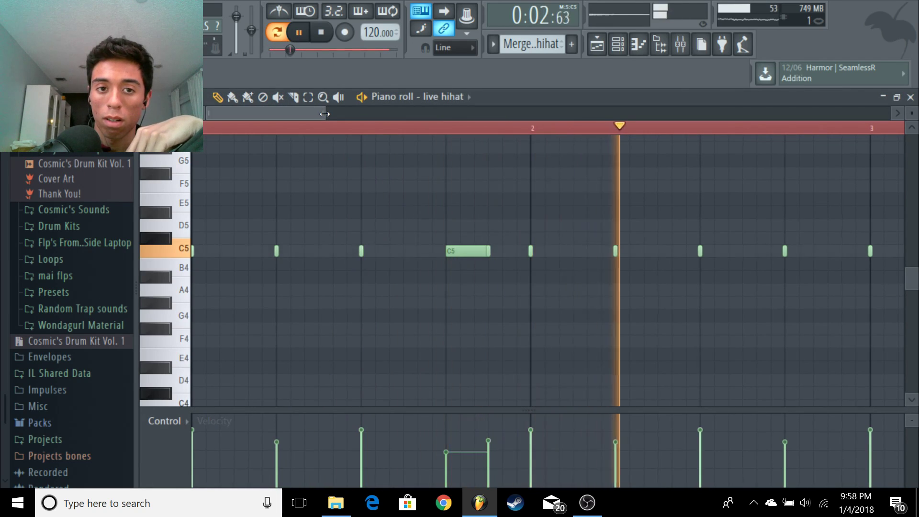
pyautogui.moveTo(325, 114); pyautogui.dragTo(479, 114)
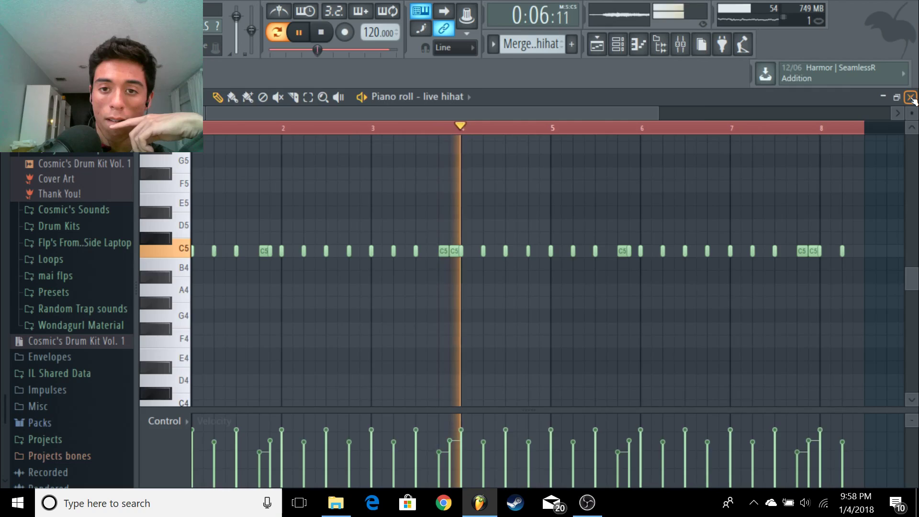
pyautogui.click(910, 97)
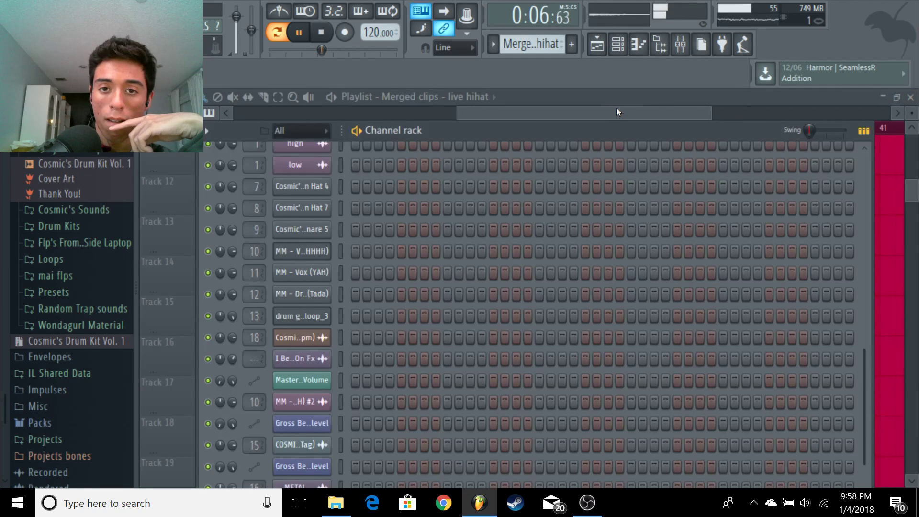
# Step: Return to the playlist and open the settings window of the Cosmic's Live Hi-hat Loop 5 (132 Bpm) clip
pyautogui.click(617, 111)
pyautogui.doubleClick(428, 318)
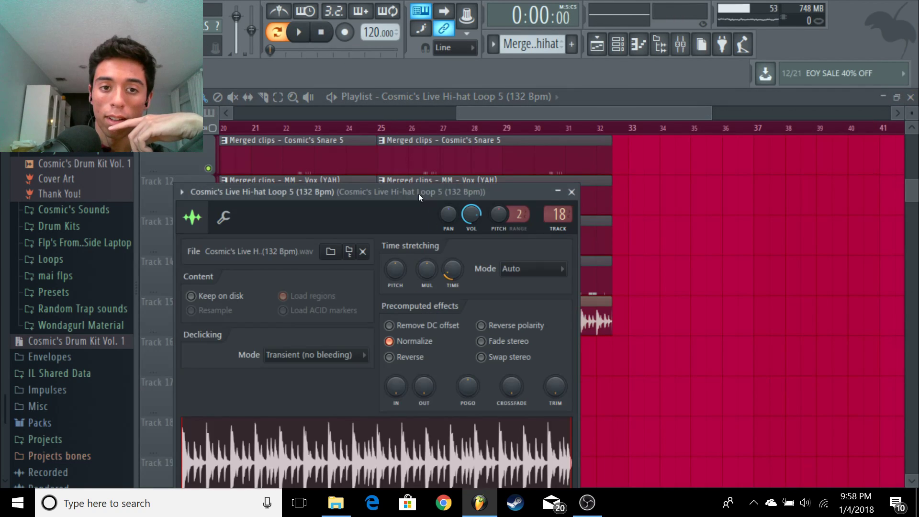
pyautogui.moveTo(411, 191); pyautogui.dragTo(473, 138)
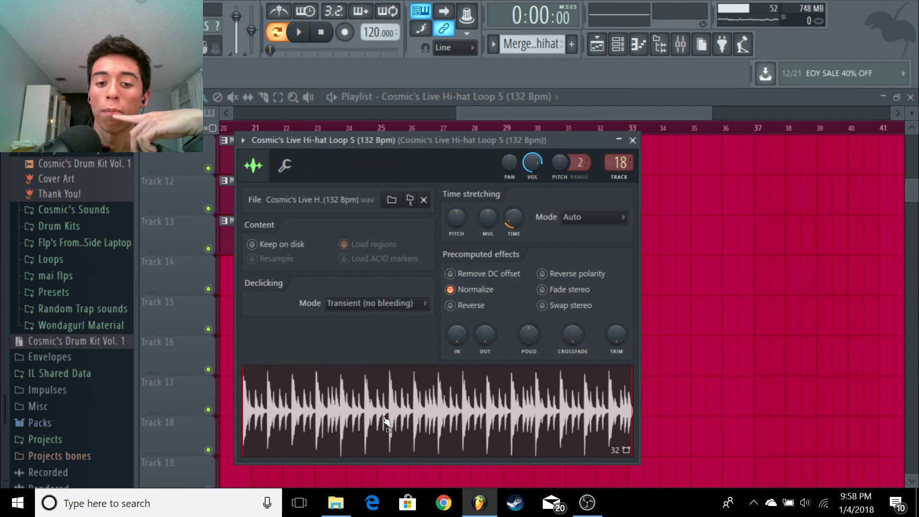
# Step: Browse the drum kit's Hi-hat's folder and expand its Live Hi-hat Loops subfolder
pyautogui.scroll(8, 91, 300)
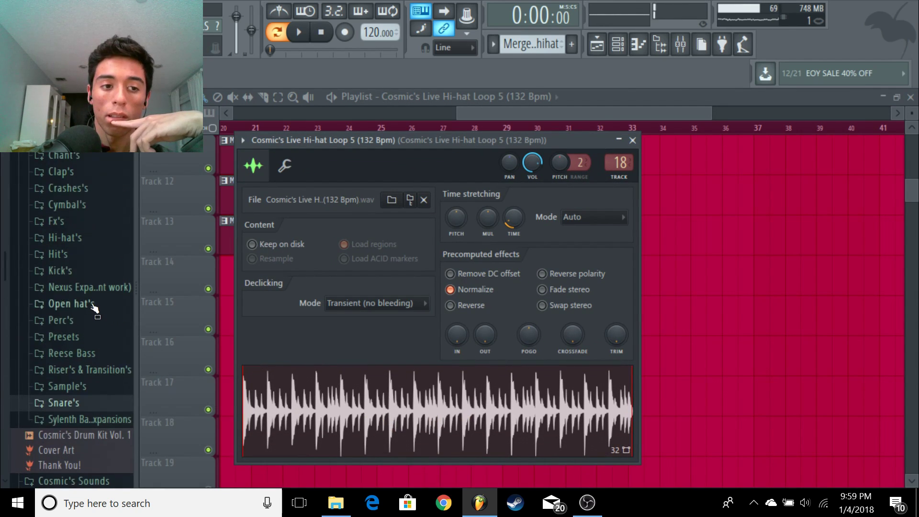
pyautogui.click(93, 343)
pyautogui.click(95, 310)
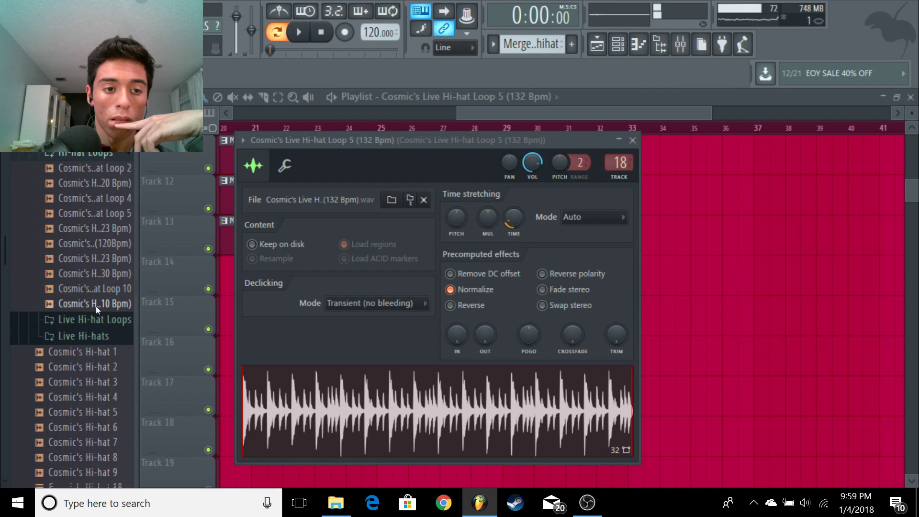
pyautogui.click(91, 315)
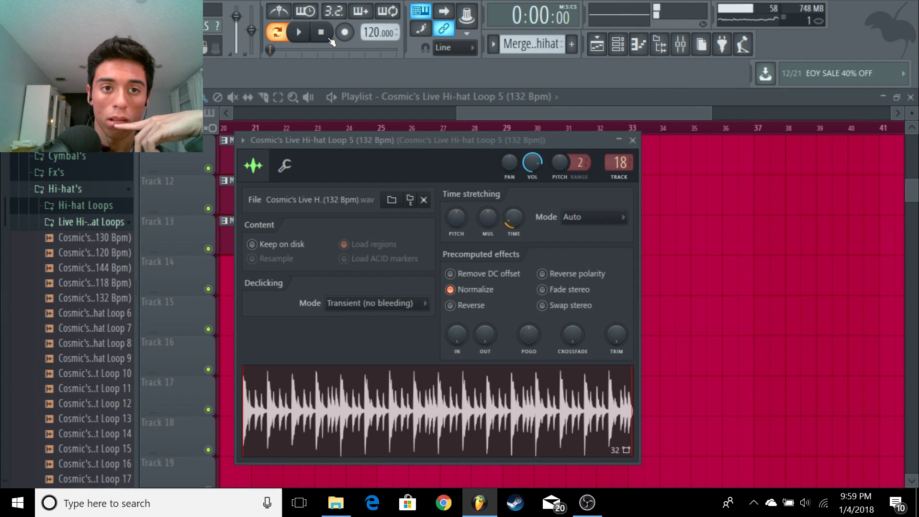
# Step: Open the merged Cosmic's 808 1 clip at bar 25 and follow its notes in the piano roll during playback
pyautogui.click(480, 117)
pyautogui.scroll(6, 660, 326)
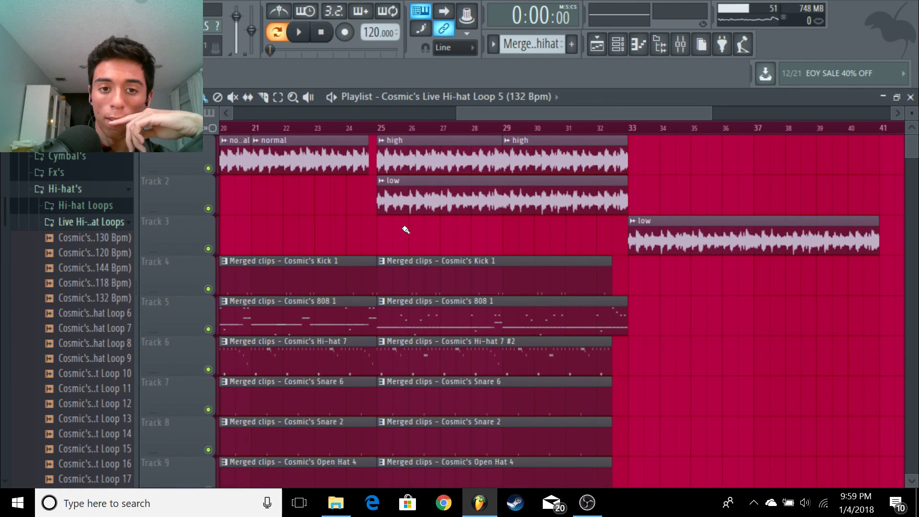
pyautogui.doubleClick(422, 329)
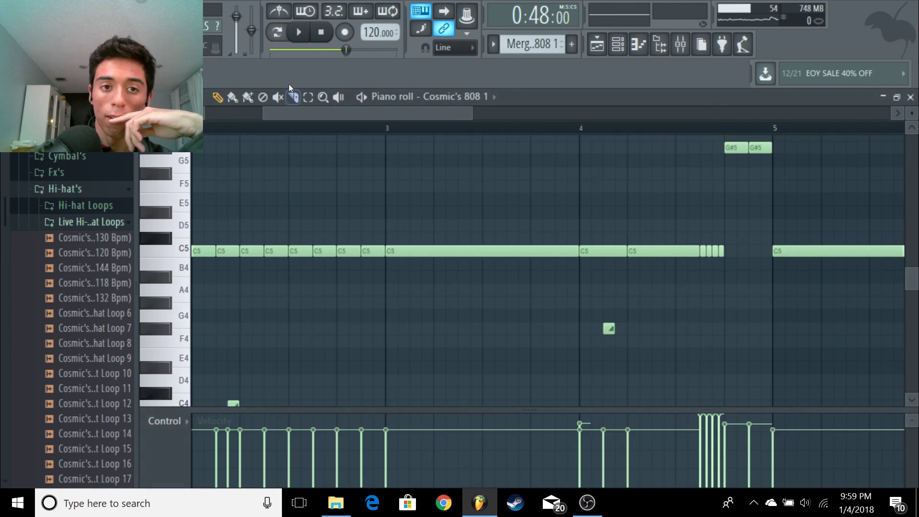
pyautogui.moveTo(263, 113); pyautogui.dragTo(203, 113)
pyautogui.scroll(5, 412, 160)
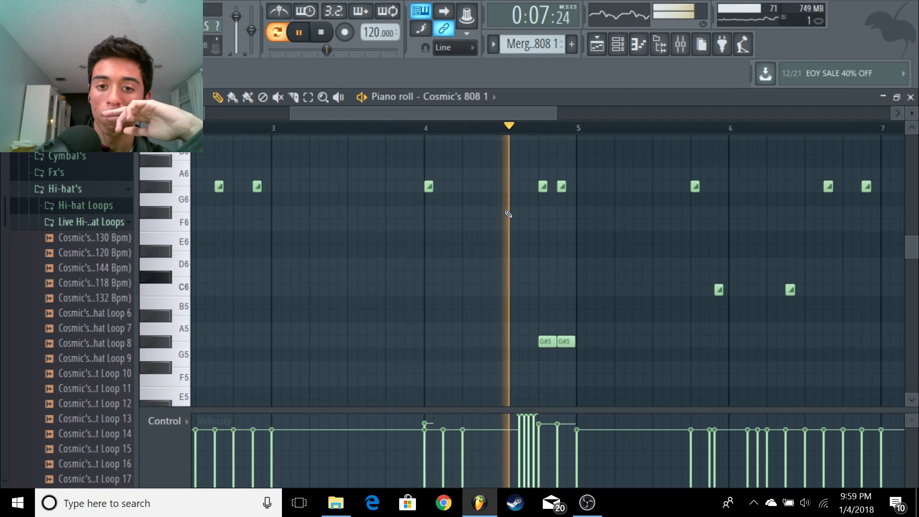
pyautogui.moveTo(529, 112); pyautogui.dragTo(595, 111)
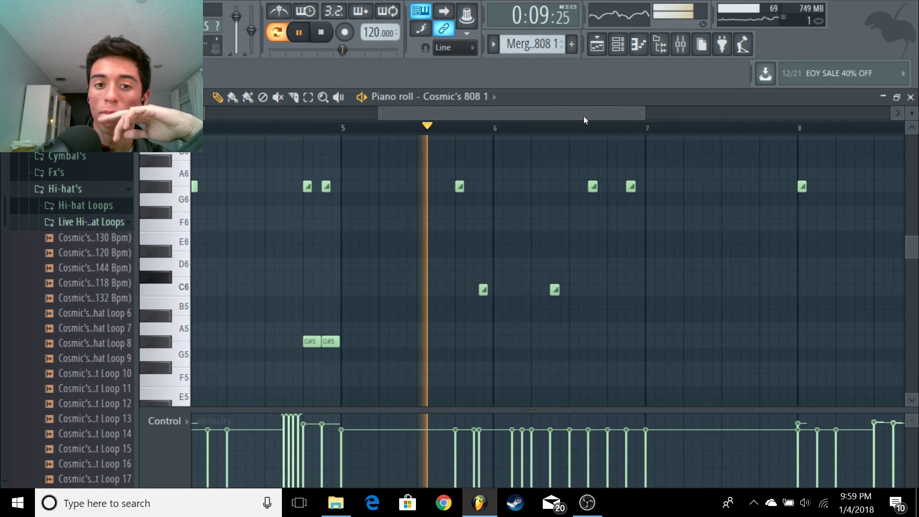
pyautogui.moveTo(519, 118); pyautogui.dragTo(602, 111)
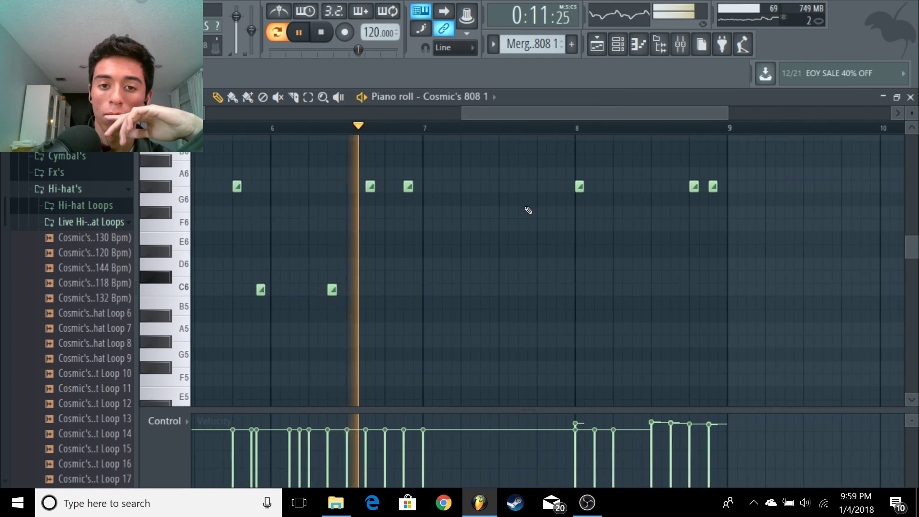
# Step: Show the 808 notes' pan values in the control lane and examine the high slide notes around bar 8
pyautogui.scroll(4, 527, 207)
pyautogui.click(161, 421)
pyautogui.click(177, 397)
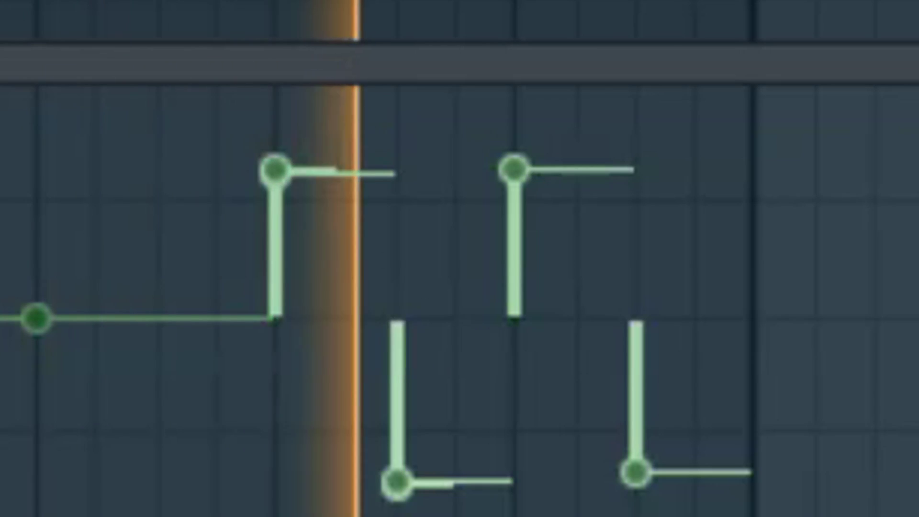
pyautogui.moveTo(600, 114); pyautogui.dragTo(617, 137)
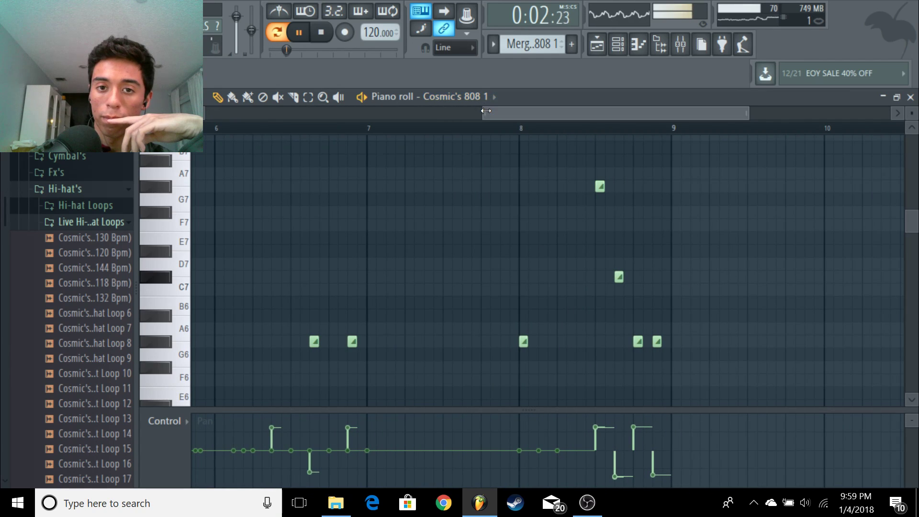
pyautogui.moveTo(486, 111); pyautogui.dragTo(559, 113)
pyautogui.scroll(-4, 589, 174)
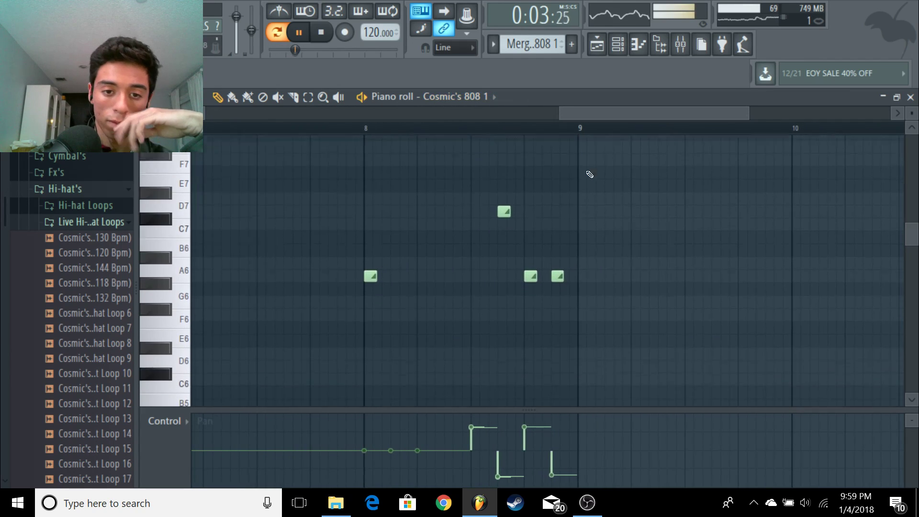
# Step: Look over the full 808 pattern from its low to its high notes and stop the playback
pyautogui.moveTo(562, 111); pyautogui.dragTo(205, 114)
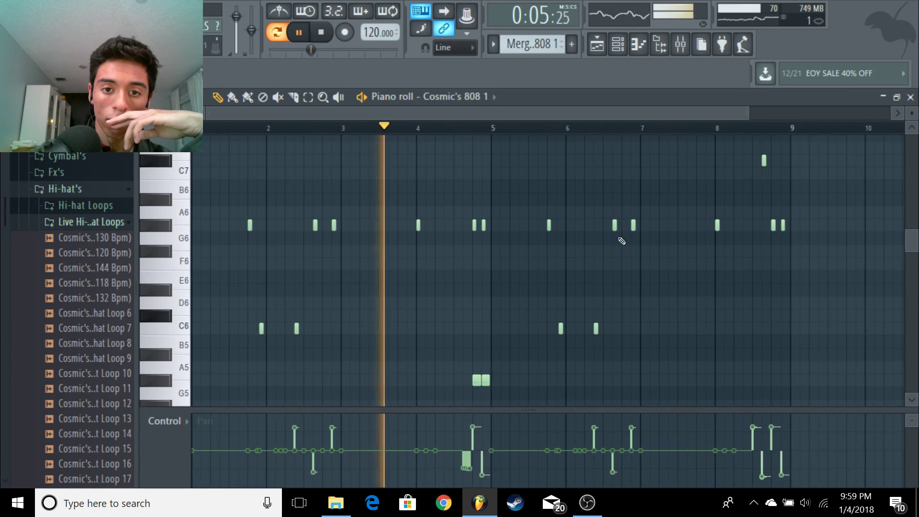
pyautogui.scroll(-4, 689, 304)
pyautogui.scroll(3, 710, 287)
pyautogui.scroll(3, 766, 259)
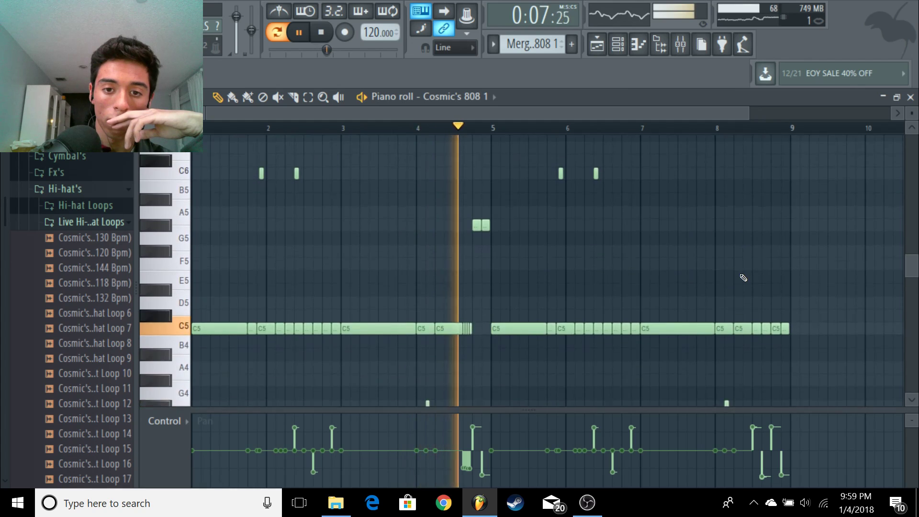
pyautogui.press('space')
pyautogui.scroll(-5, 459, 298)
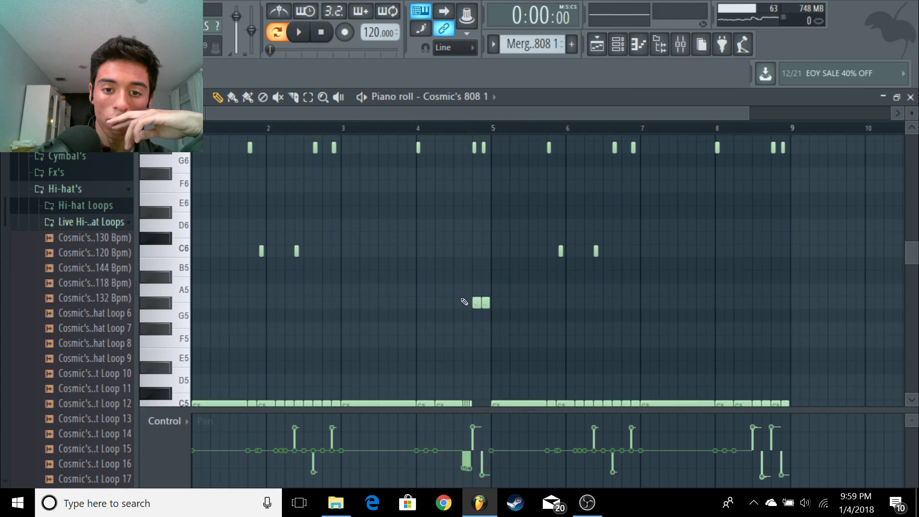
# Step: Close the 808 piano roll and play the whole arrangement in the playlist from bar 1
pyautogui.click(909, 98)
pyautogui.click(536, 114)
pyautogui.moveTo(459, 110); pyautogui.dragTo(234, 114)
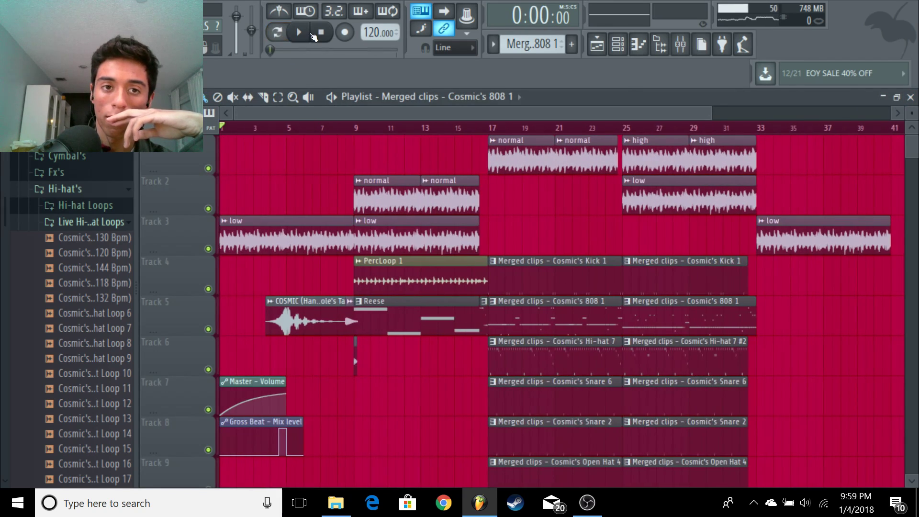
pyautogui.click(306, 35)
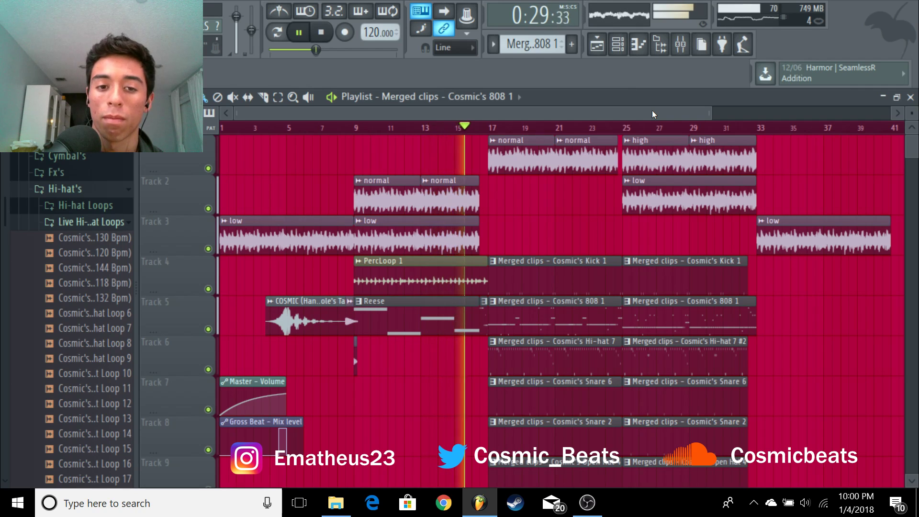
# Step: Open the mixer during playback and inspect the effect slots of the snare, vox and drum fill tracks
pyautogui.click(680, 44)
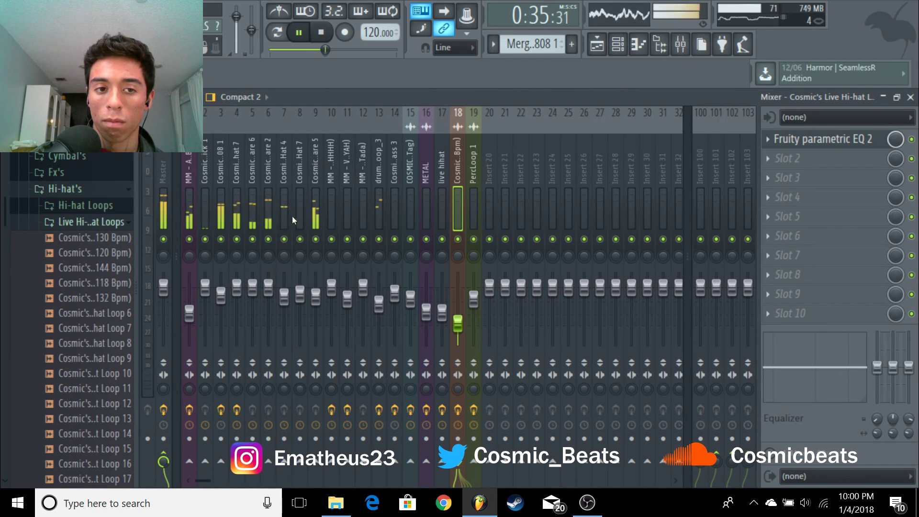
pyautogui.click(317, 185)
pyautogui.click(357, 181)
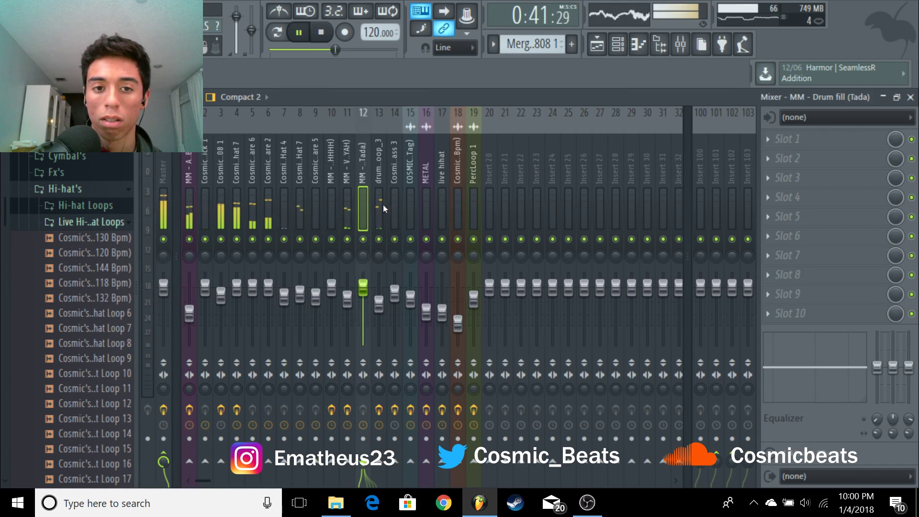
pyautogui.click(330, 200)
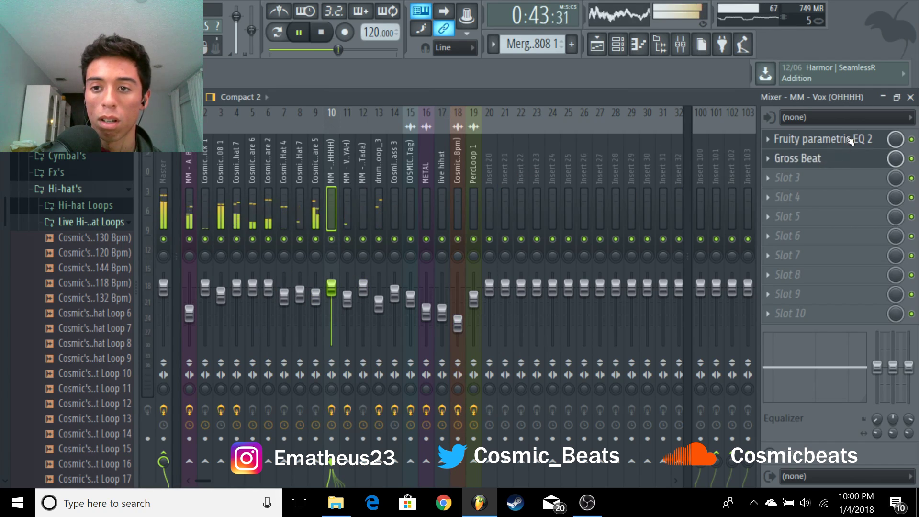
pyautogui.click(378, 196)
pyautogui.click(360, 189)
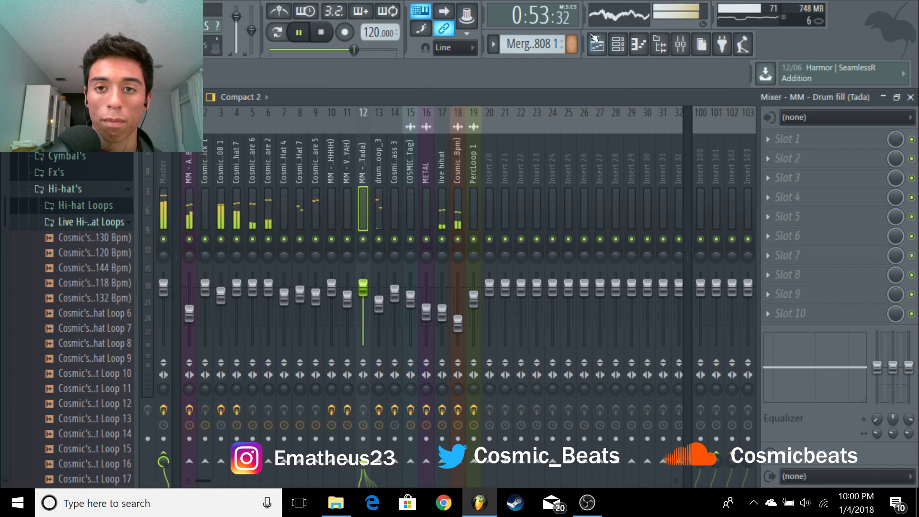
# Step: Show the Cosmic's 808 1 channel's sample settings and its miscellaneous settings from the channel rack, and close them
pyautogui.click(617, 45)
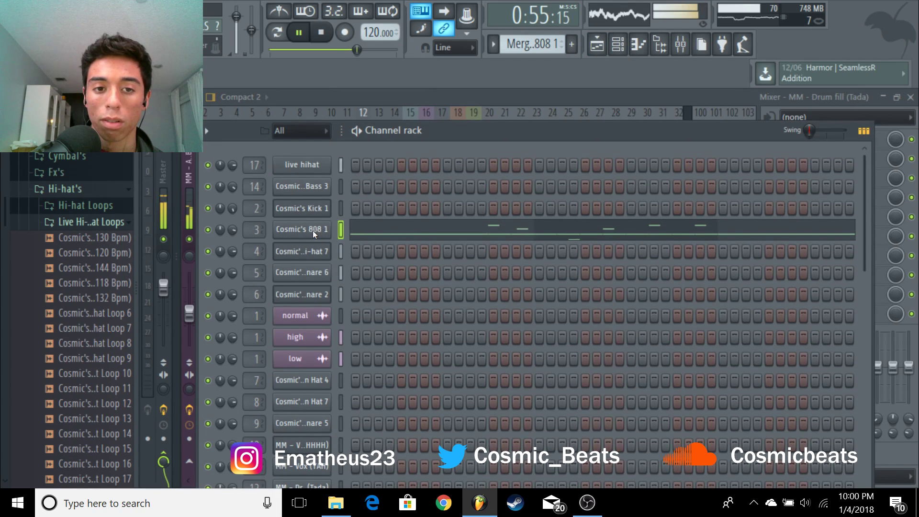
pyautogui.click(312, 230)
pyautogui.click(240, 184)
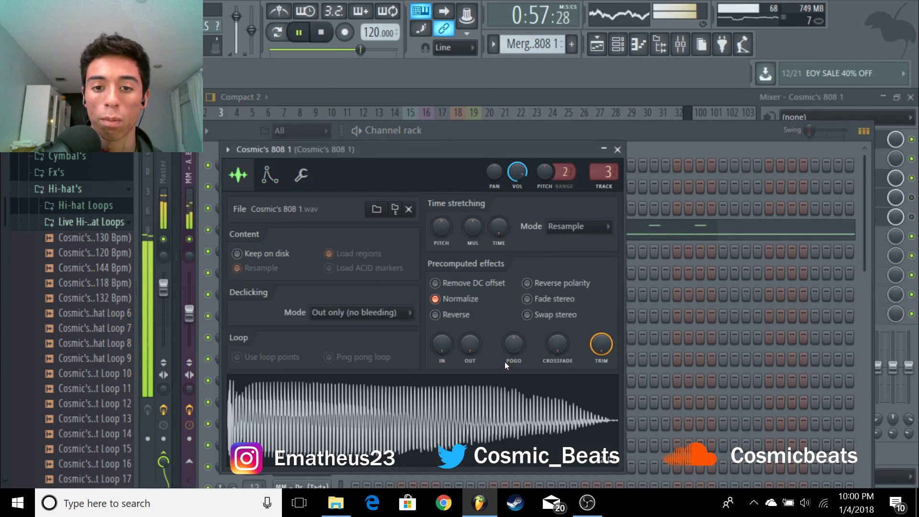
pyautogui.click(604, 148)
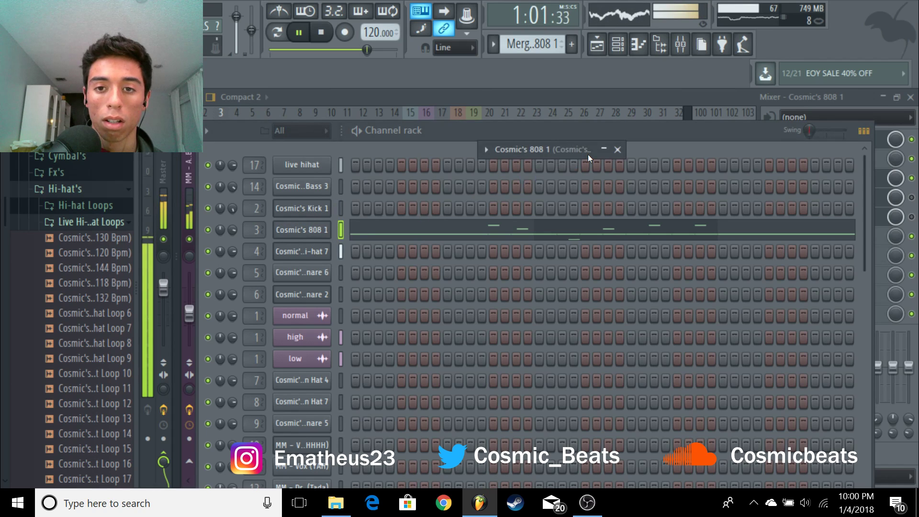
pyautogui.click(603, 149)
pyautogui.click(301, 180)
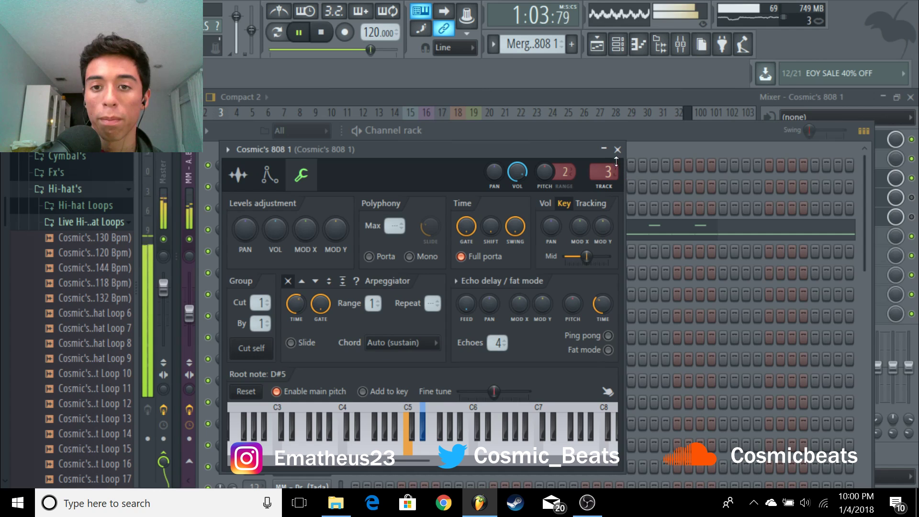
pyautogui.click(618, 149)
# Step: Close the mixer, stop the arrangement's playback and show the playlist from bar 1
pyautogui.click(910, 97)
pyautogui.moveTo(507, 113); pyautogui.dragTo(609, 98)
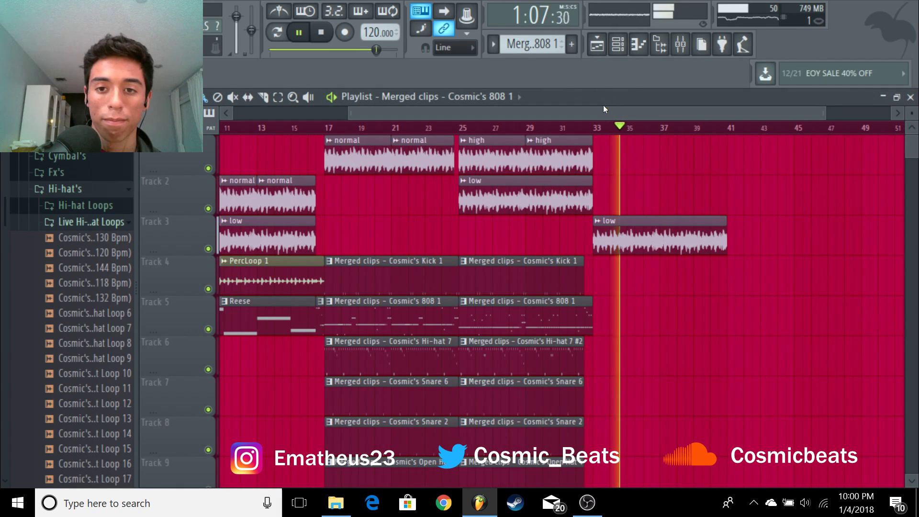
pyautogui.press('space')
pyautogui.moveTo(354, 110); pyautogui.dragTo(236, 115)
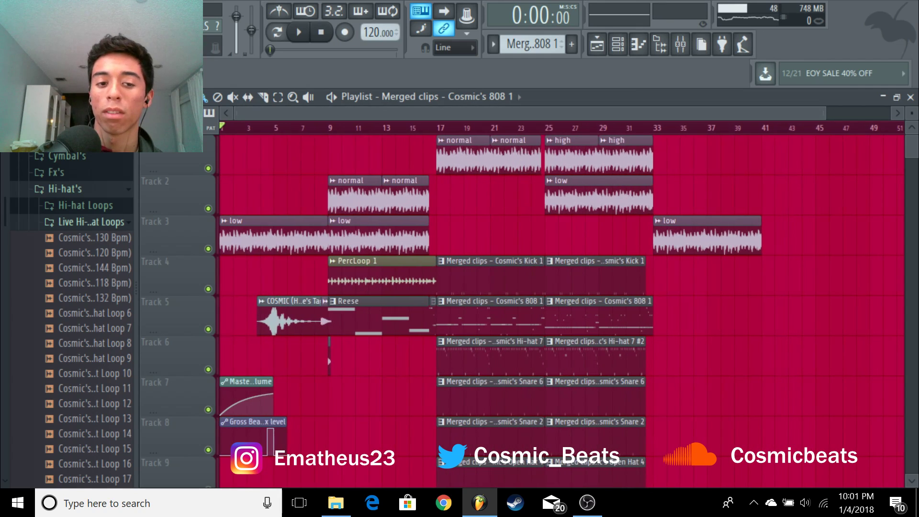